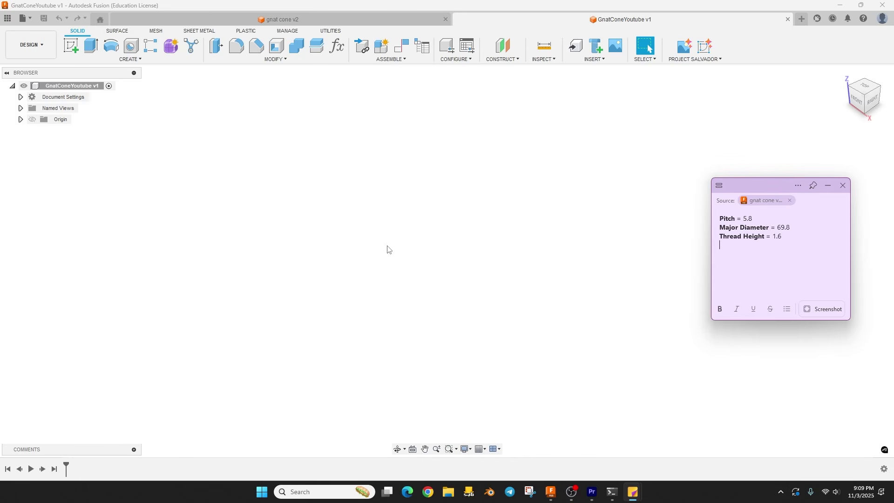
- Create a cylinder on the horizontal ground plane, centred on the origin, with a 70.3 mm diameter and 14 mm height
left_click(134, 61)
left_click(134, 59)
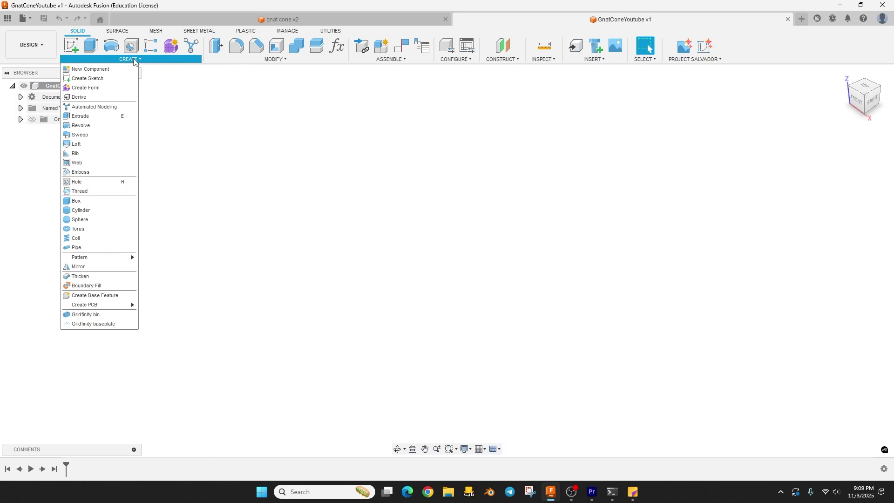
left_click(96, 205)
left_click(480, 262)
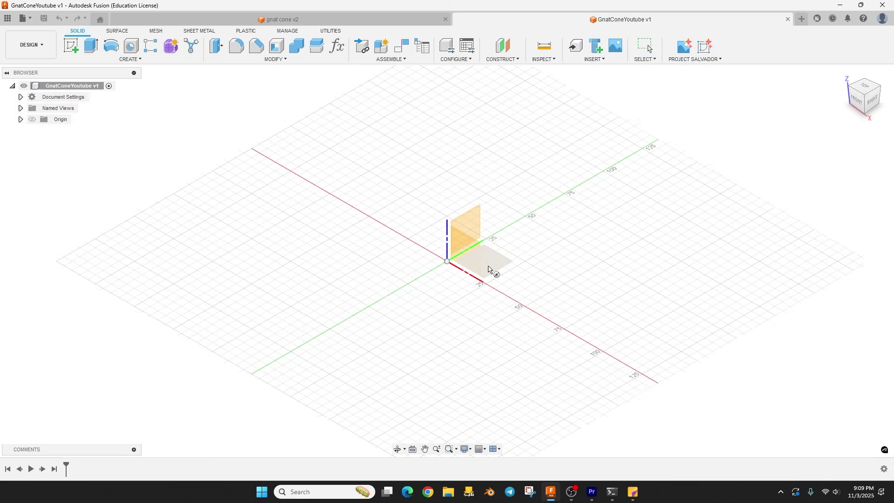
left_click(447, 261)
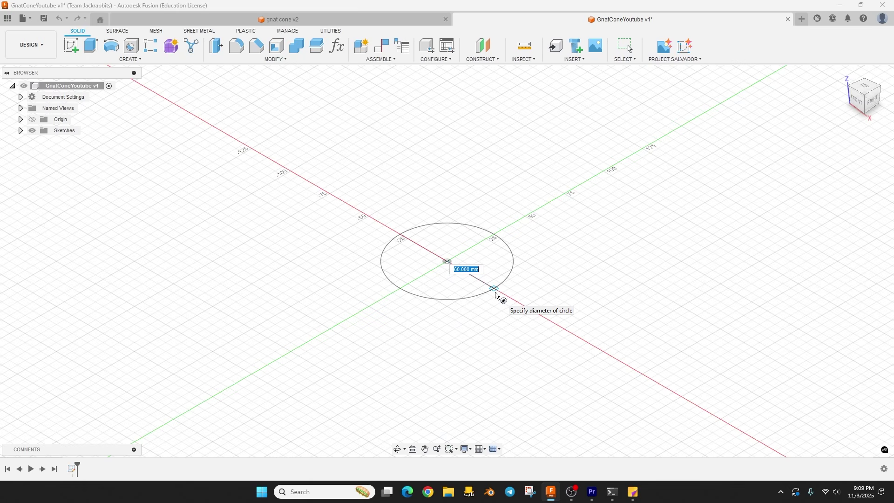
type("69.8")
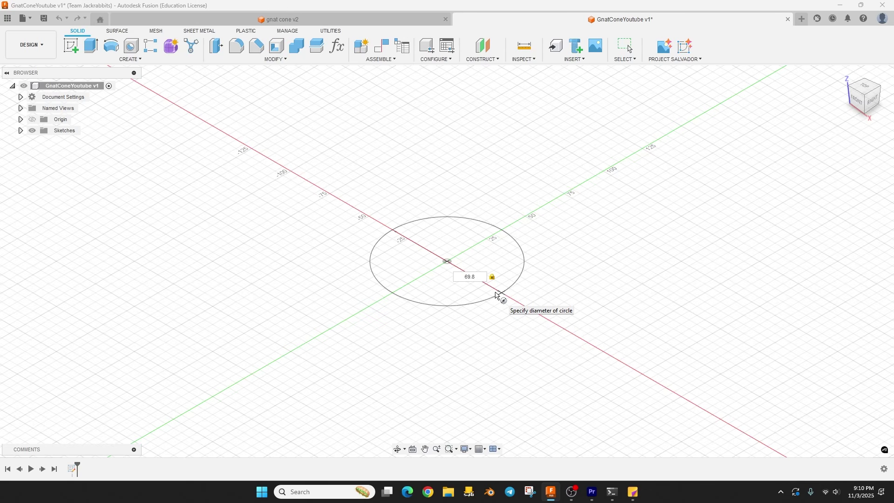
key("BackSpace")
key("BackSpace")
type("70.3")
key("Return")
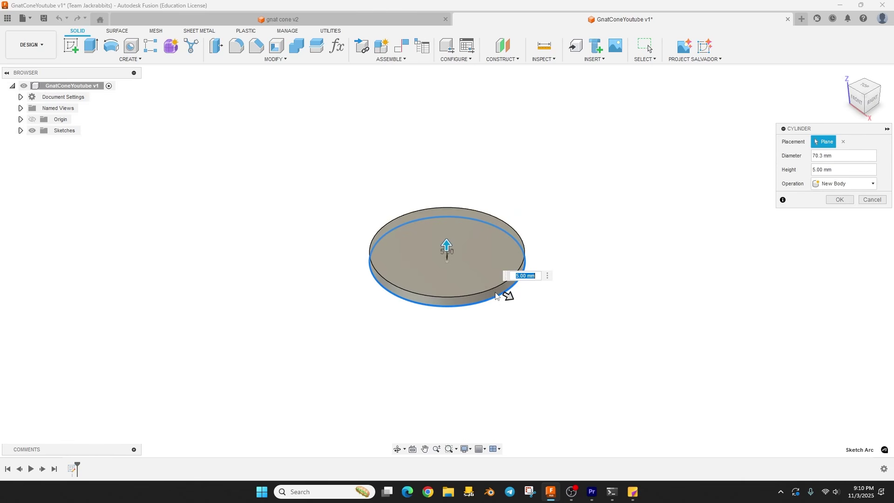
type("14")
key("Return")
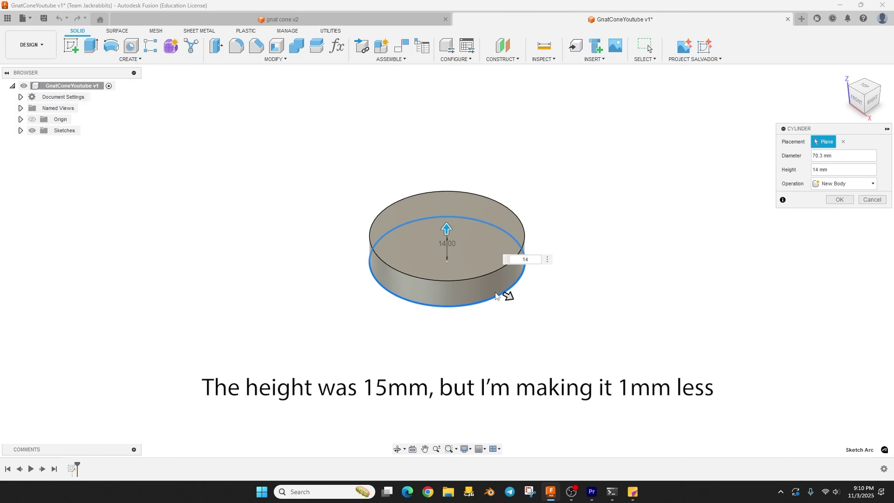
key("Return")
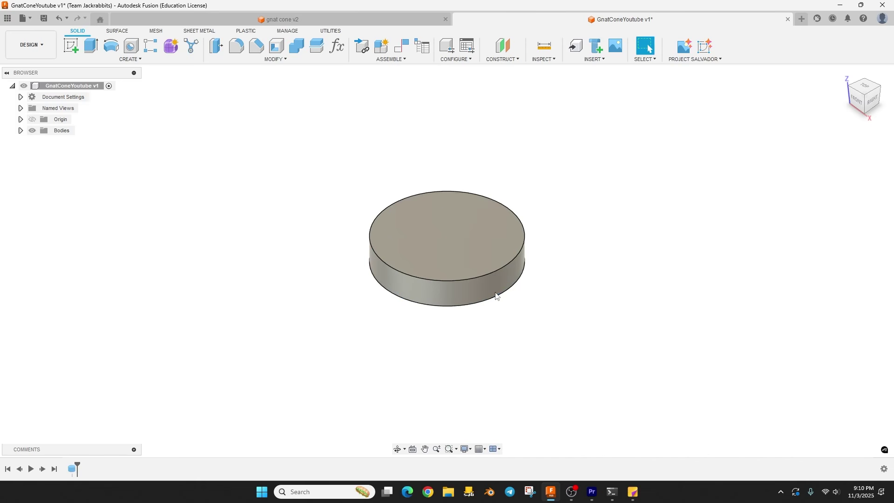
- Shell the cylinder from its top face with an outside thickness of 2.5 mm
left_click(277, 47)
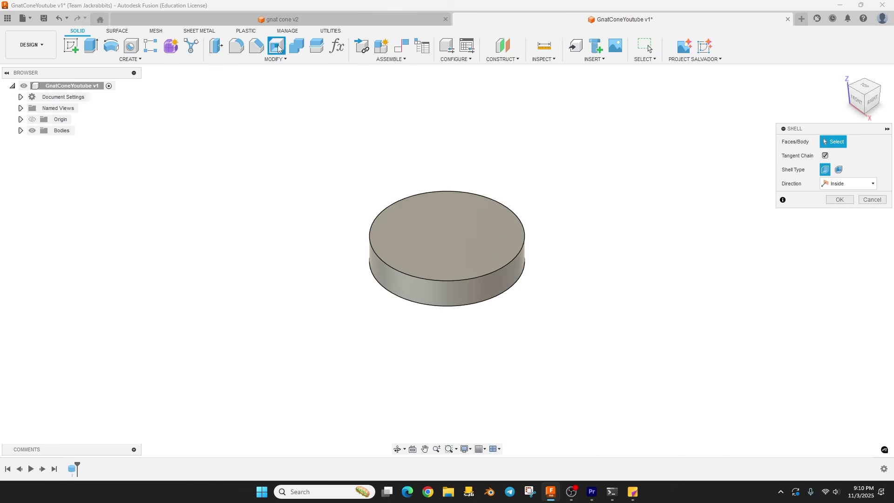
left_click(465, 242)
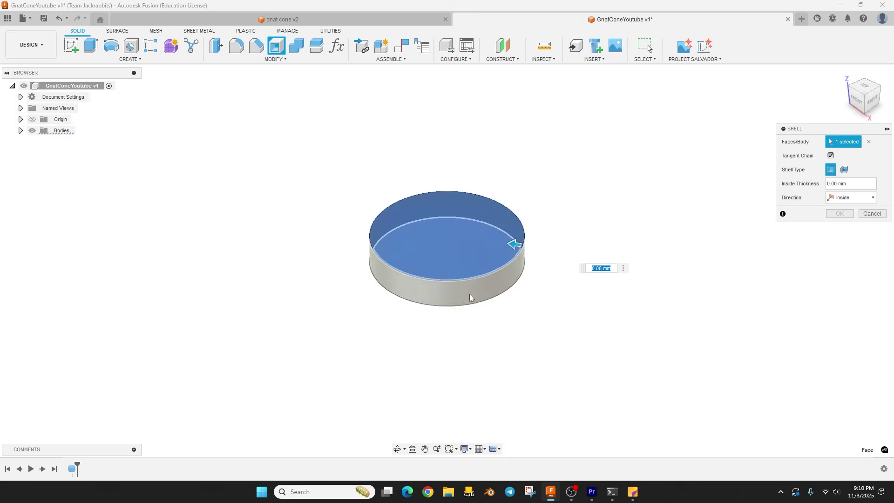
left_click(841, 197)
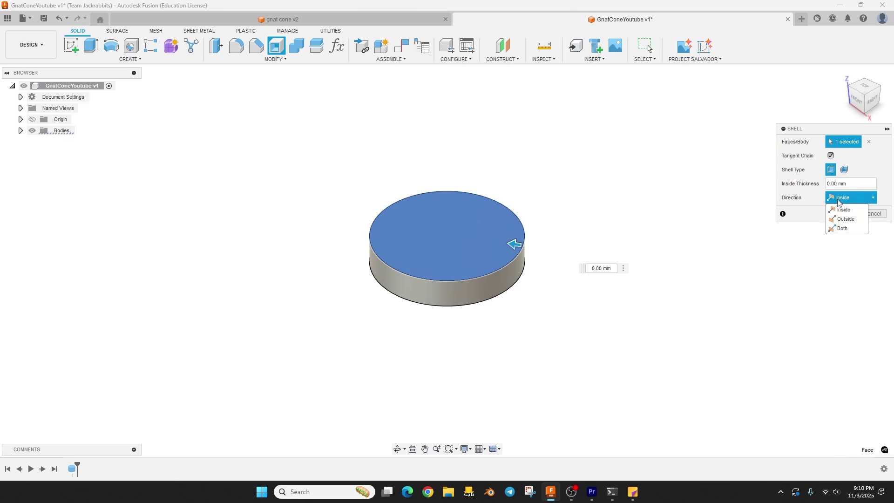
left_click(844, 219)
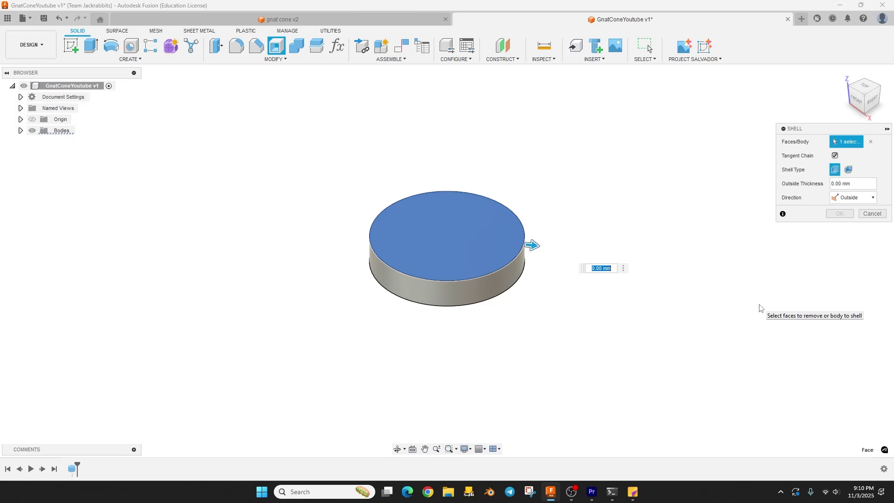
type("2.5")
key("Return")
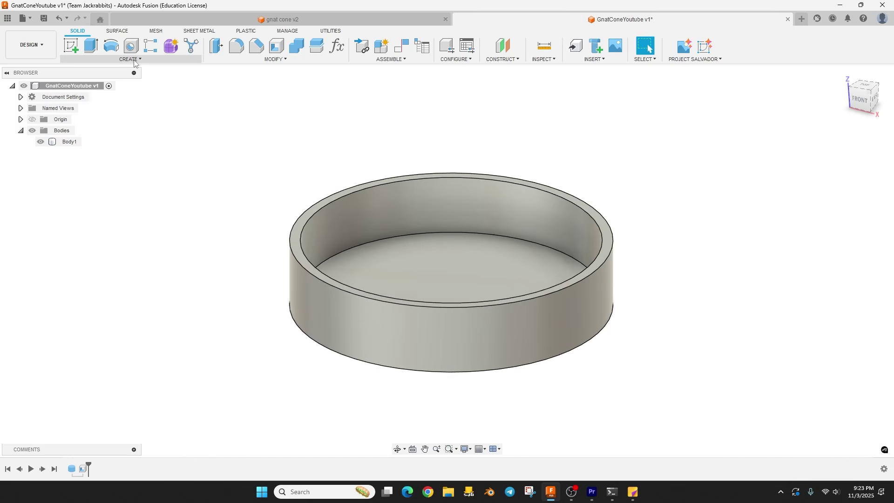
- Start a Coil on the cup's top rim face, centred on the origin, with its diameter matching the inner rim edge
left_click(132, 59)
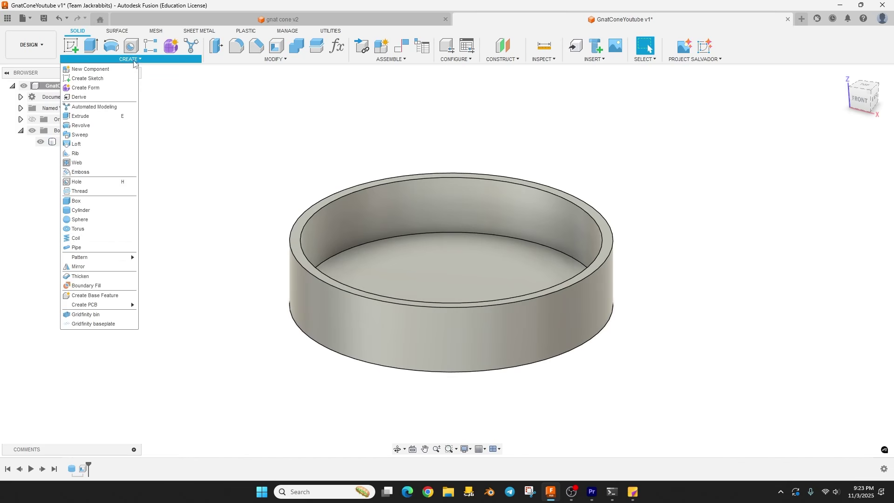
left_click(77, 238)
scroll(235, 199, "up", 3)
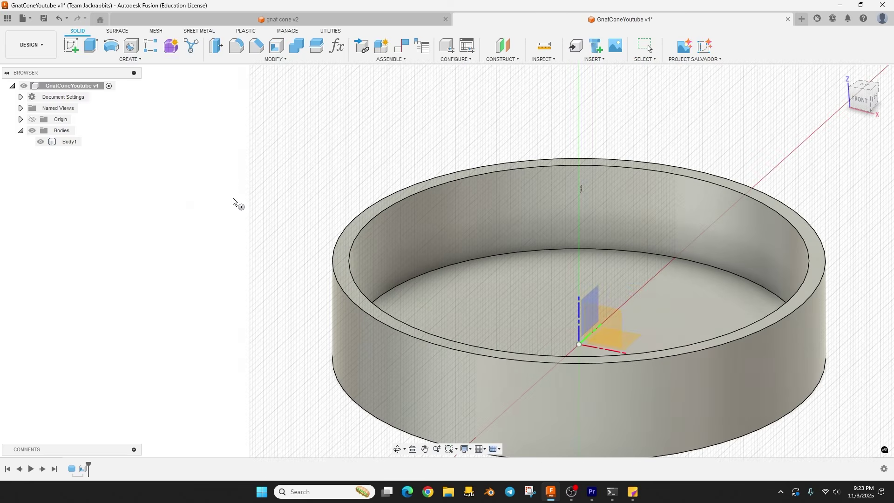
left_click(340, 261)
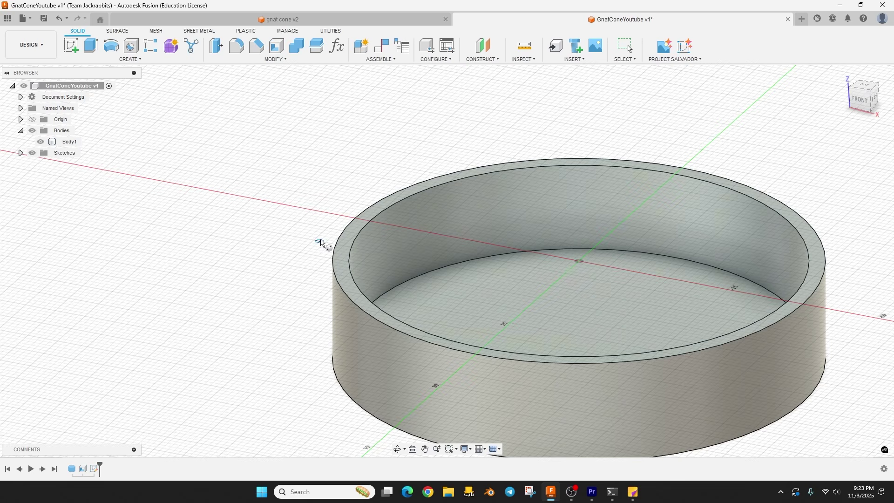
left_click(577, 259)
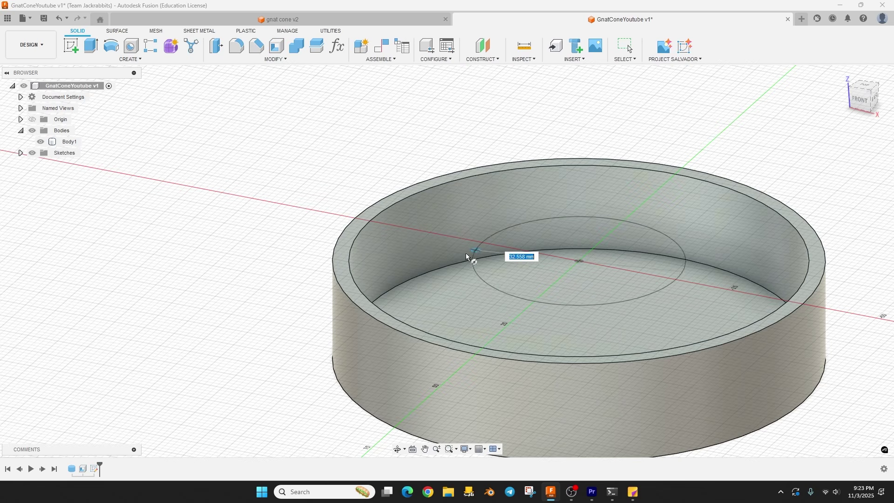
left_click(348, 255)
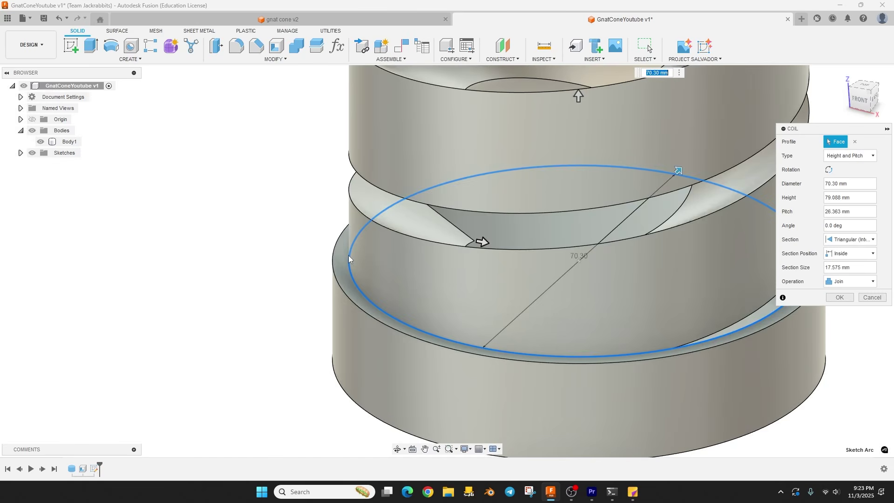
scroll(248, 234, "down", 5)
scroll(242, 237, "down", 3)
scroll(291, 280, "up", 2)
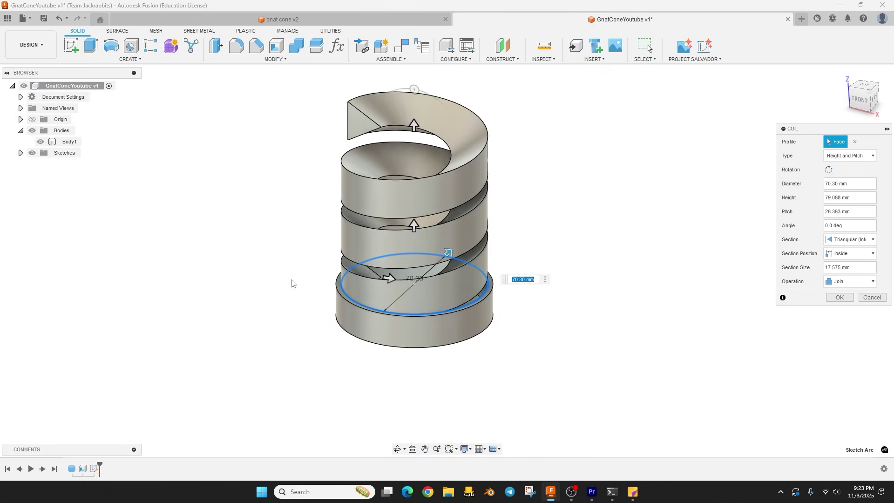
middle_click_drag(291, 280, 344, 275, "shift")
middle_click_drag(537, 195, 562, 208)
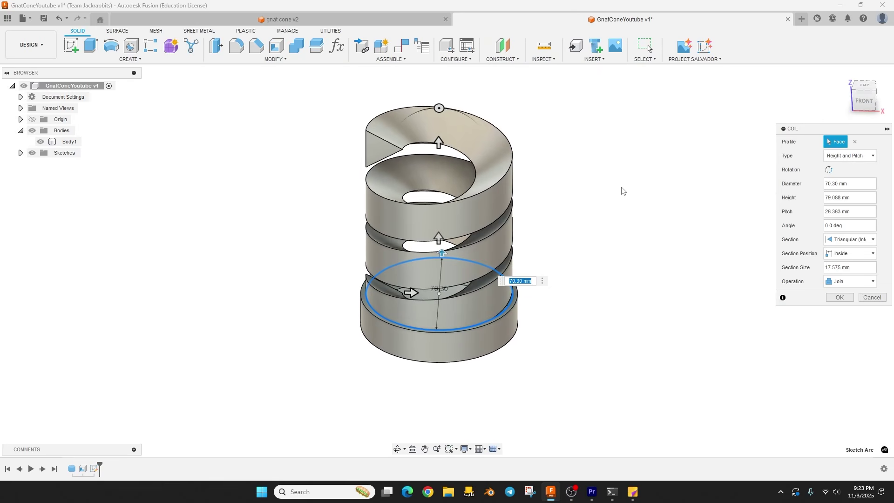
left_click(849, 157)
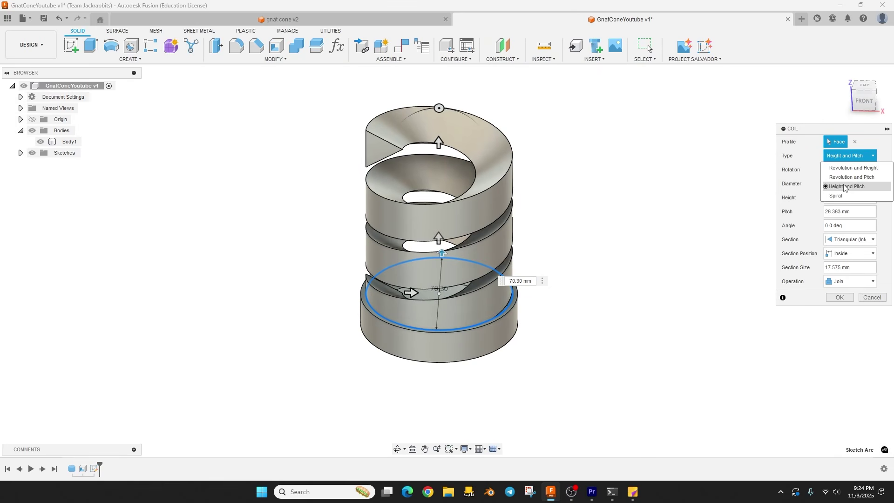
left_click(846, 169)
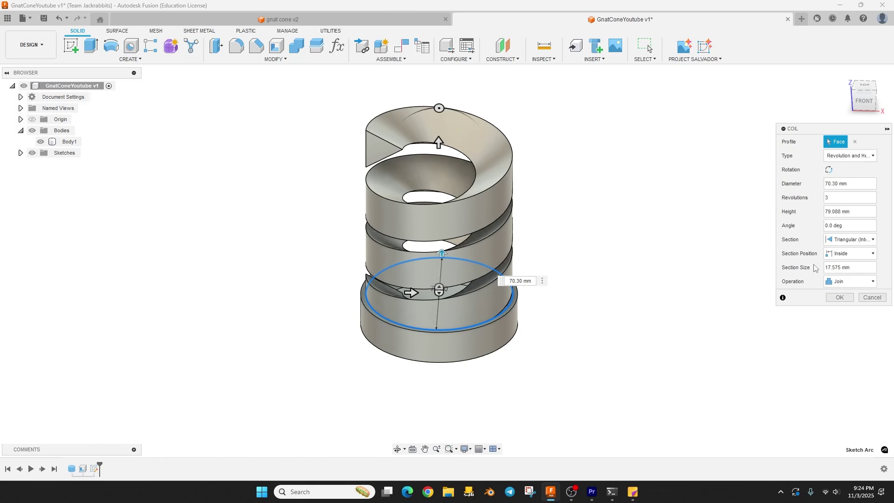
left_click(856, 157)
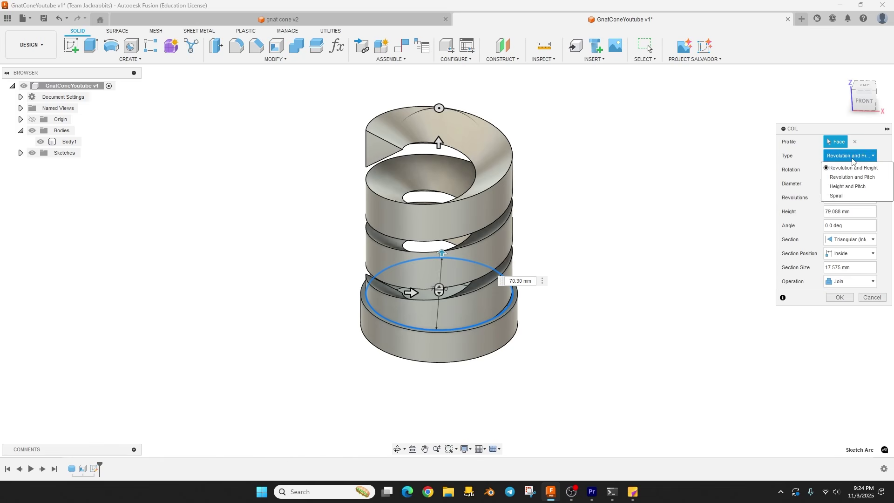
left_click(846, 184)
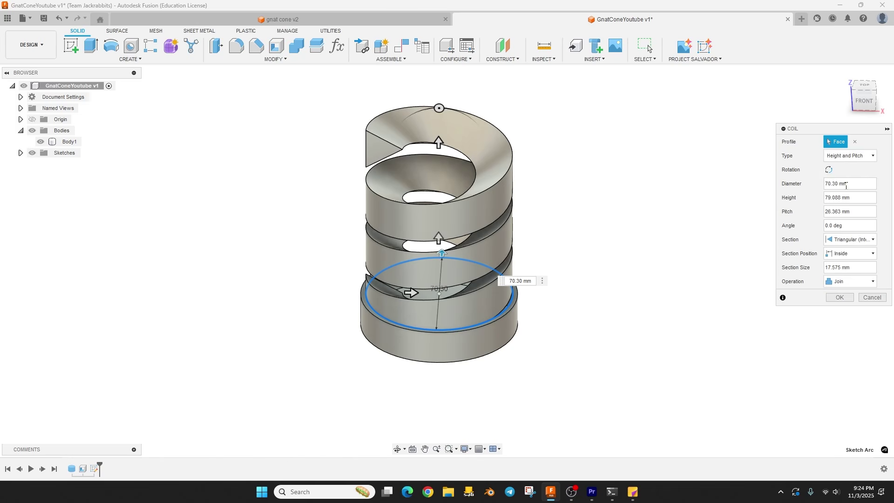
- Set the coil's operation to New Body and its section size to 2 mm
left_click(845, 282)
left_click(848, 323)
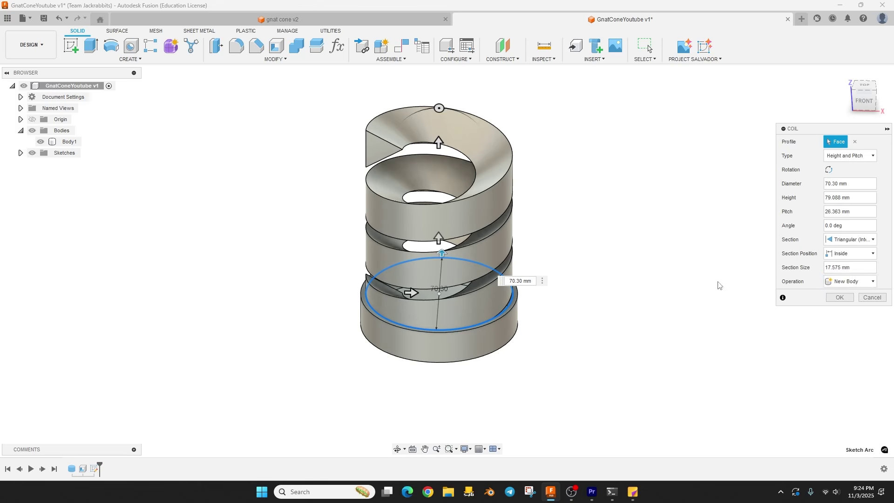
middle_click_drag(678, 282, 733, 297)
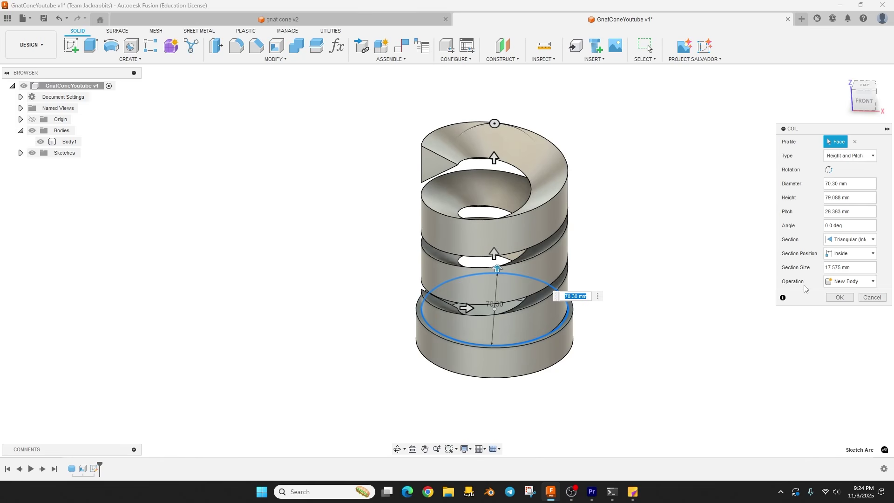
double_click(836, 269)
type("2")
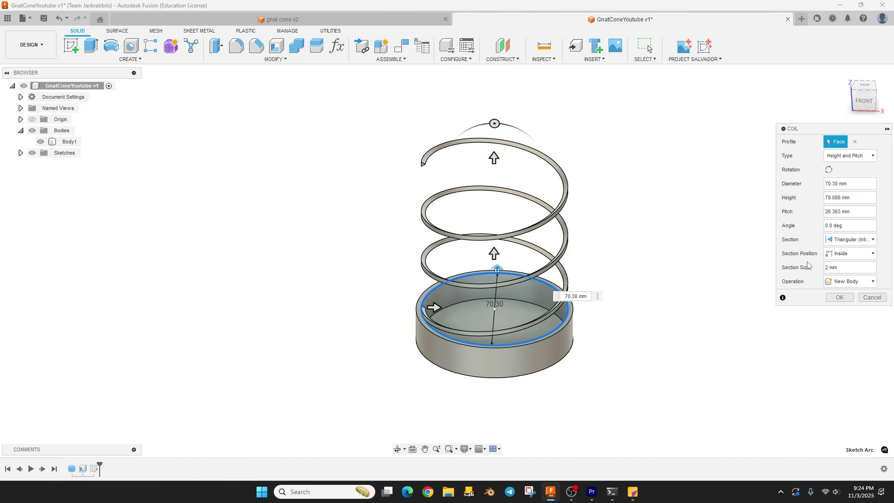
- Examine the coil's triangular profile against the inner wall and review the section position and section shape options, keeping Triangular (Internal)
scroll(450, 324, "up", 4)
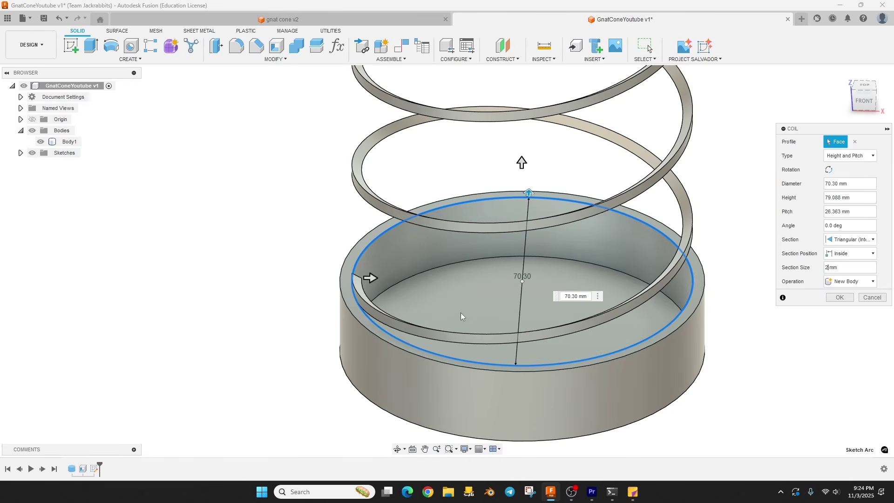
middle_click_drag(408, 303, 535, 305, "shift")
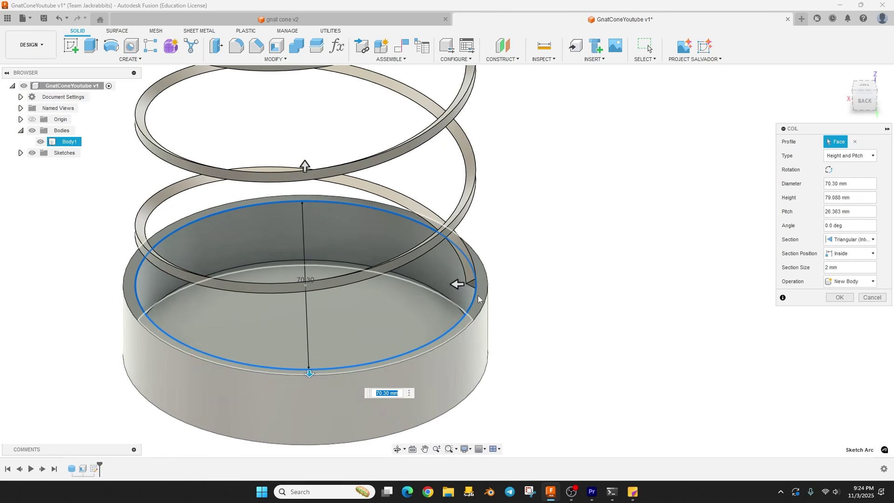
scroll(468, 279, "up", 4)
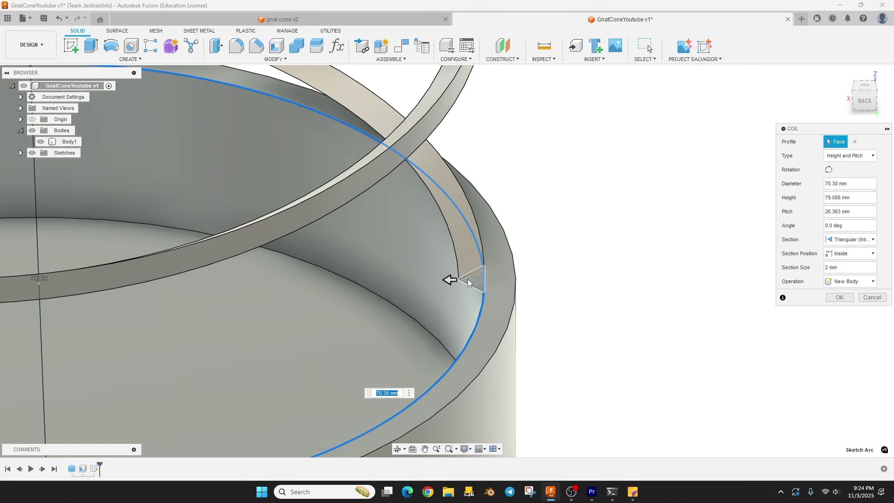
scroll(568, 280, "down", 5)
middle_click_drag(518, 303, 513, 265, "shift")
left_click(852, 253)
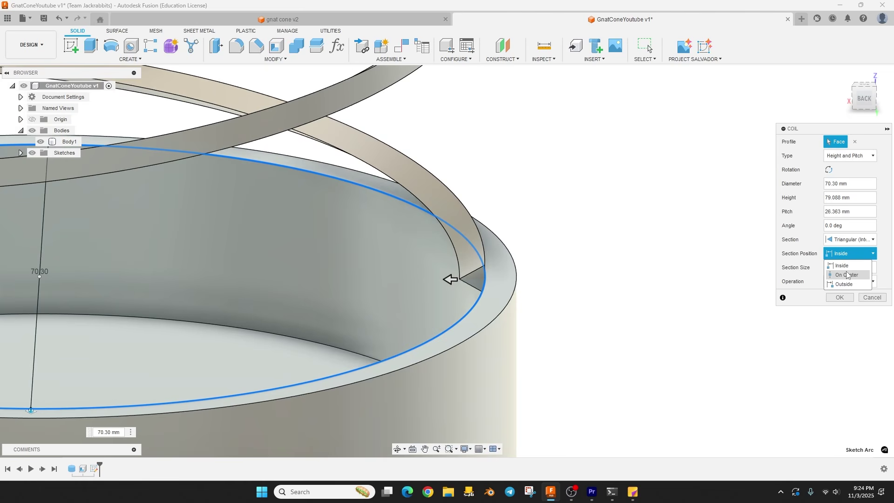
left_click(740, 270)
left_click(850, 239)
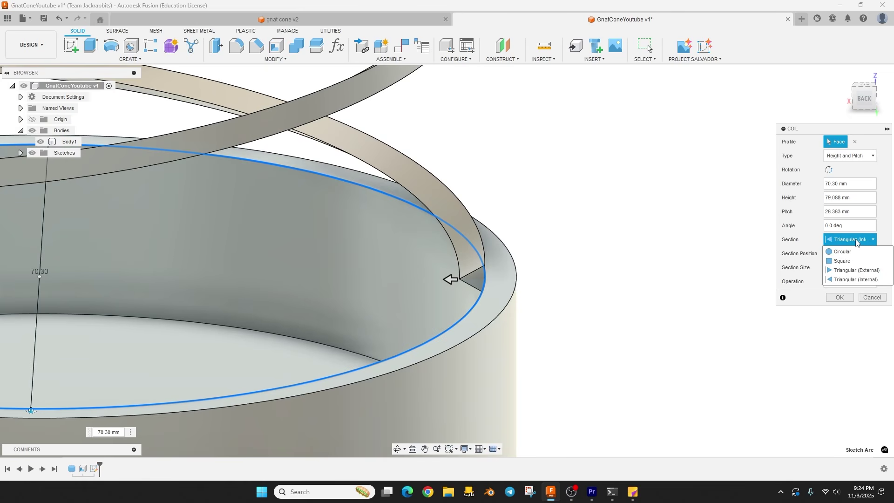
left_click(848, 280)
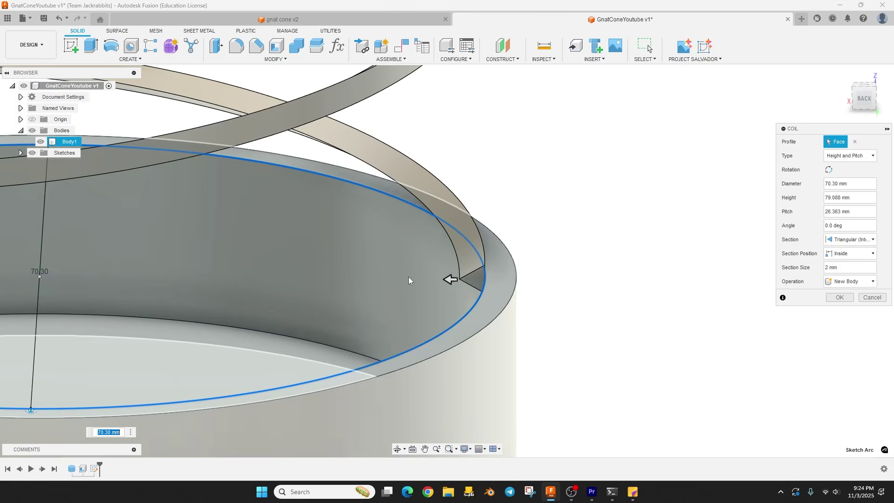
- Set the coil's height to -9 mm so it runs down into the cup
scroll(741, 256, "down", 5)
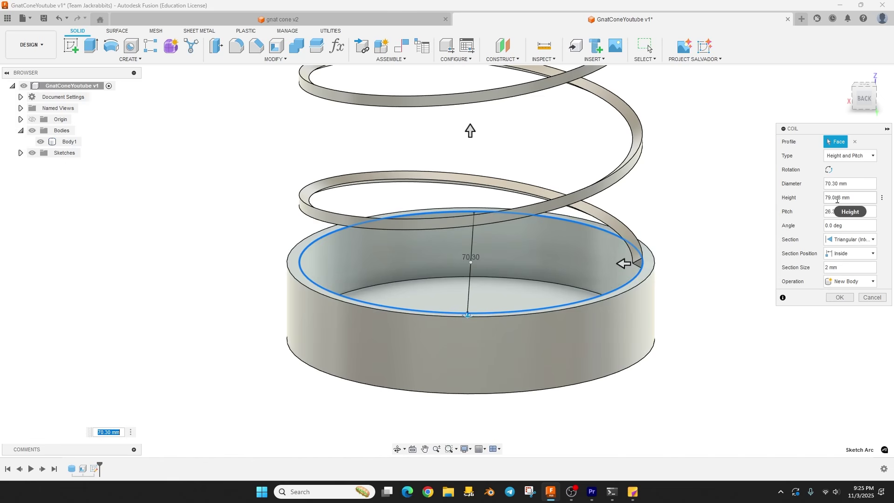
scroll(736, 293, "down", 4)
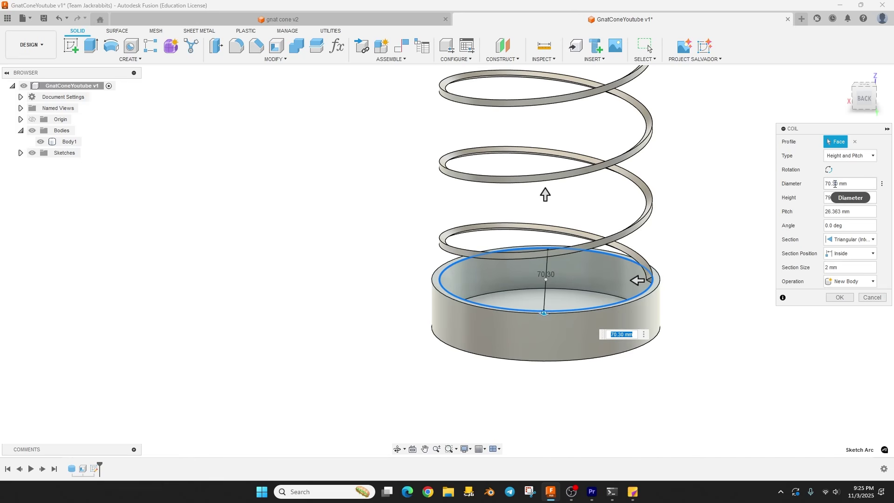
left_click_drag(838, 184, 827, 183)
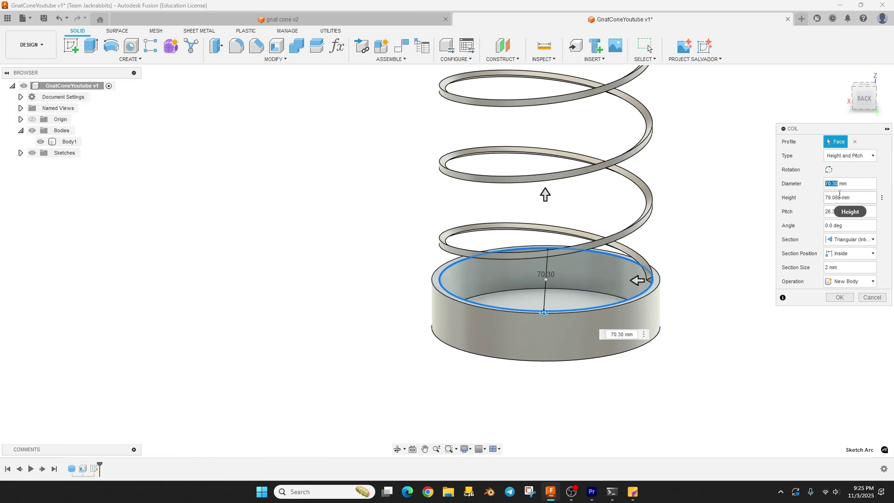
left_click_drag(841, 196, 825, 197)
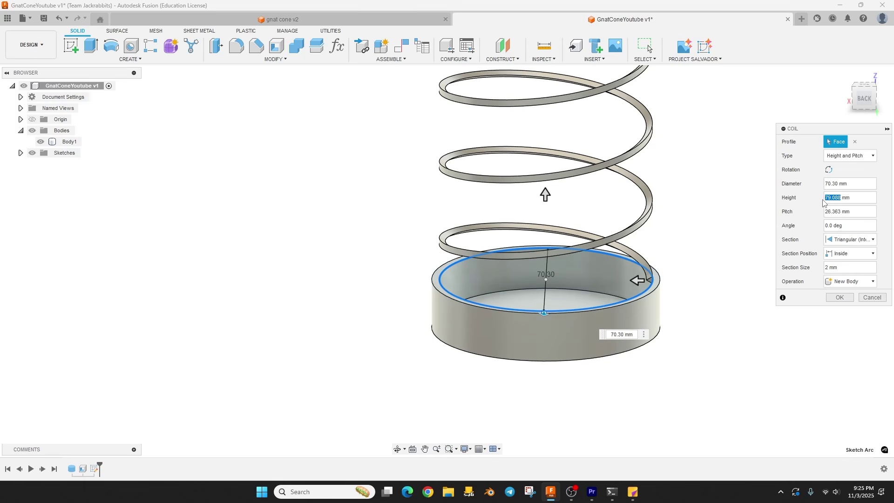
type("-9")
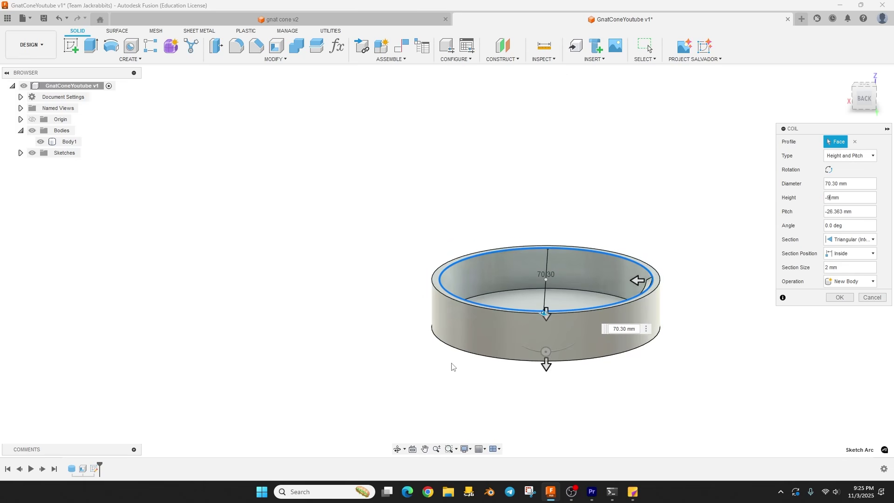
middle_click_drag(452, 365, 604, 363, "shift")
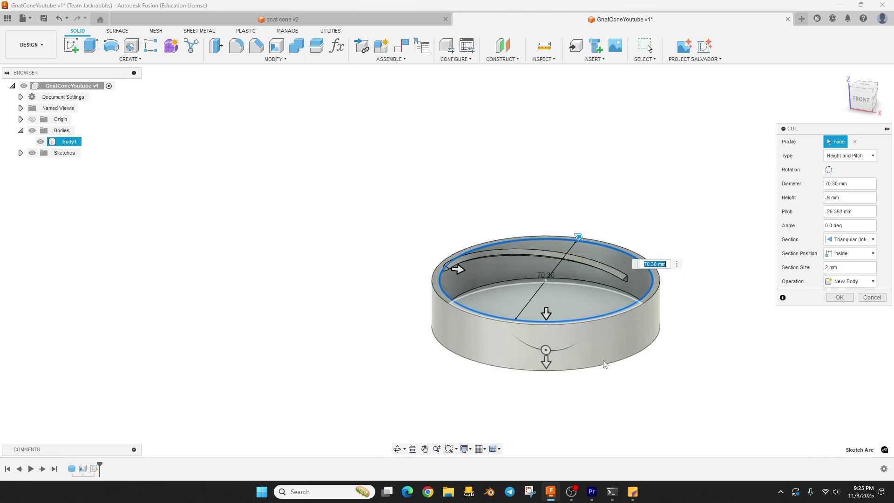
- Set the coil's pitch to -5.8 mm and create the coil as a separate body
double_click(843, 211)
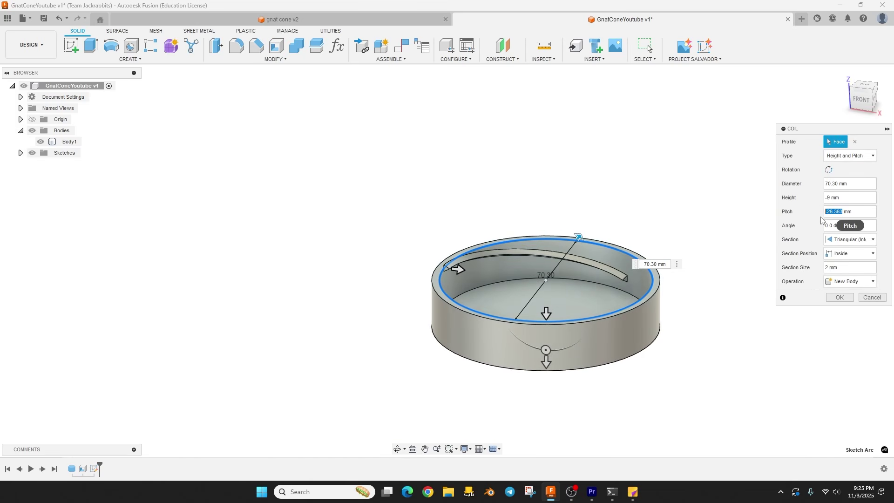
type("-5")
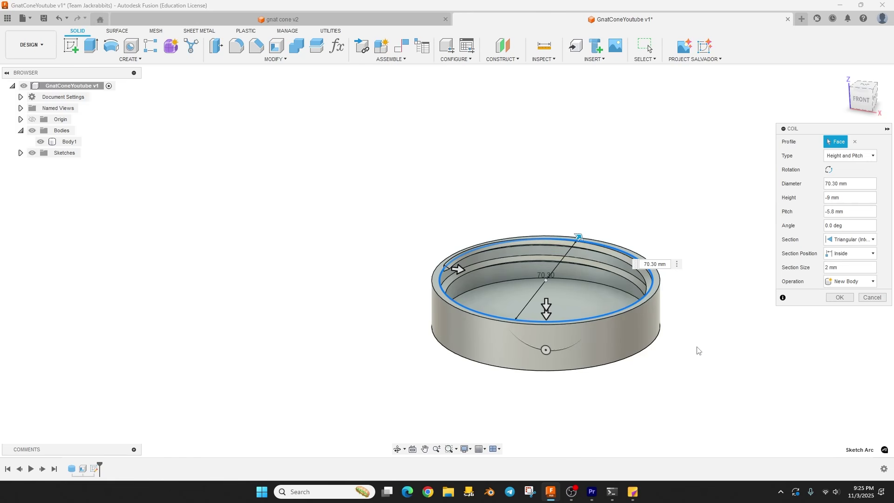
middle_click_drag(698, 350, 410, 347, "shift")
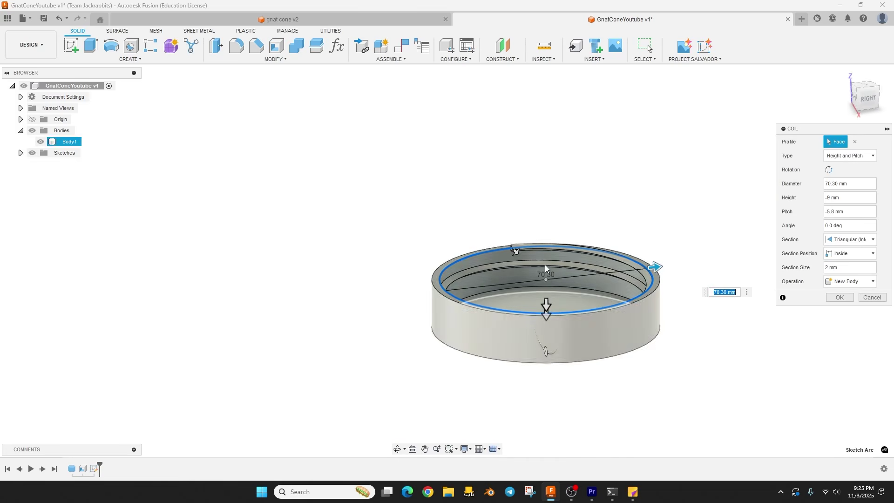
left_click(841, 298)
middle_click_drag(365, 312, 289, 299)
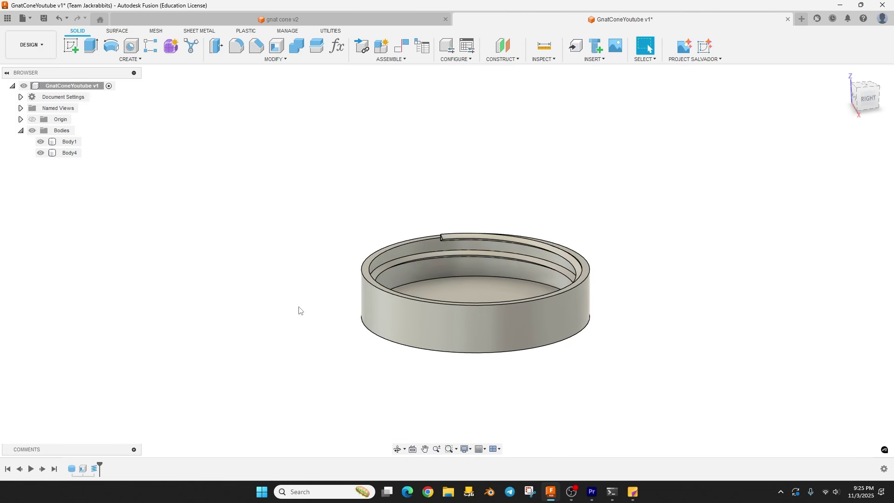
- Move the coil body 3 mm down inside the cup, with a Z distance of -3 mm
key("m")
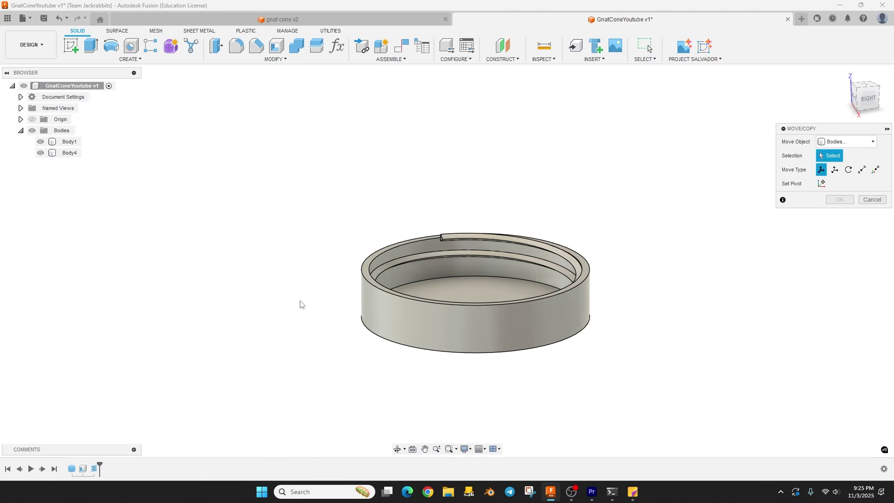
left_click(69, 152)
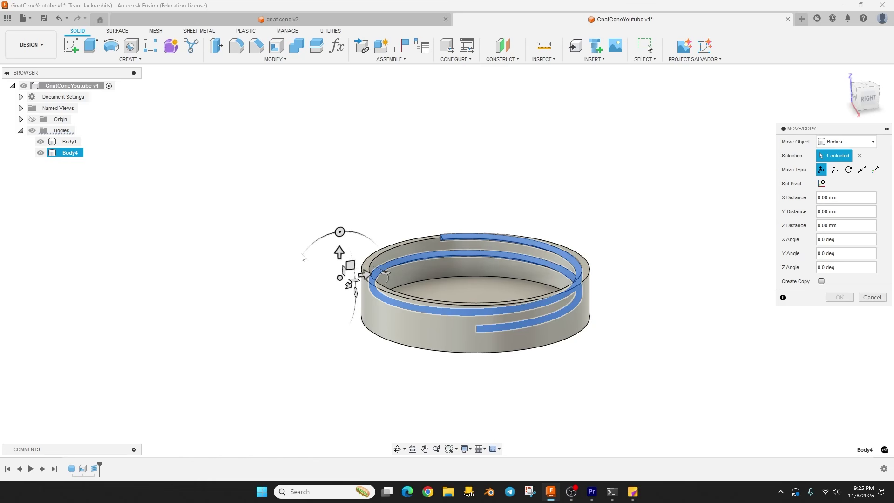
left_click(339, 252)
mouse_move(339, 251)
left_mouse_down()
mouse_move(340, 261)
mouse_move(339, 252)
left_mouse_up()
scroll(367, 261, "up", 5)
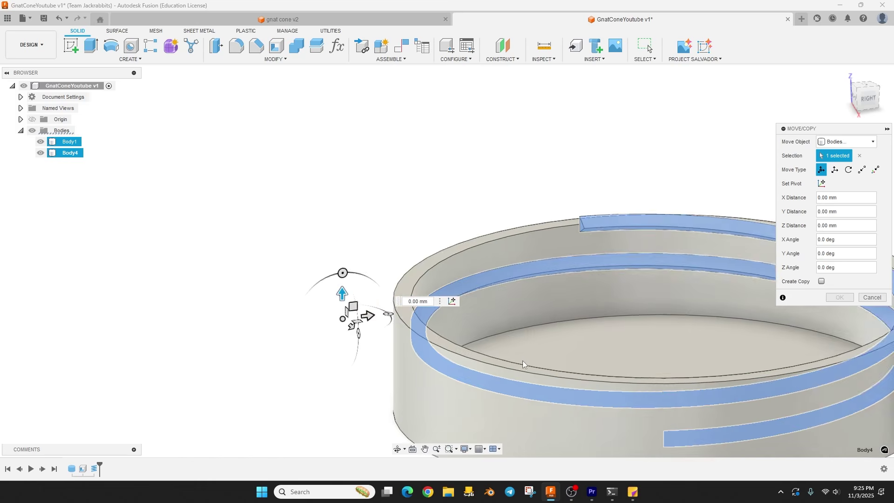
scroll(535, 321, "down", 3)
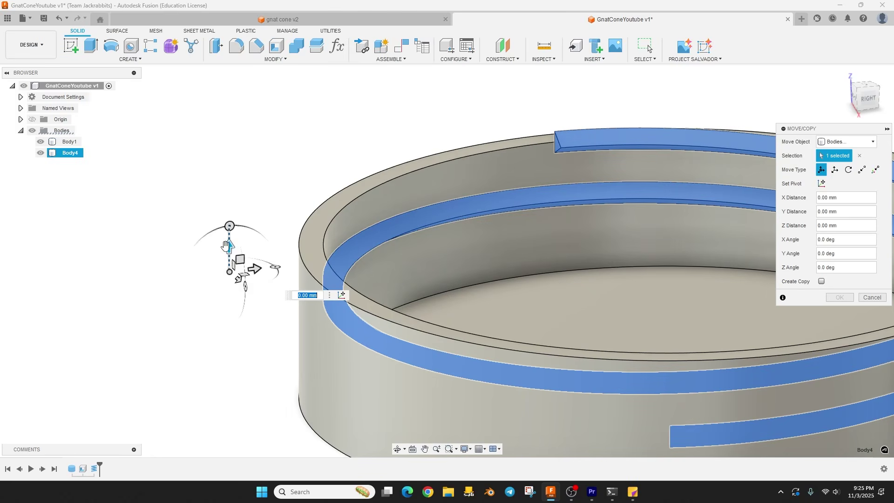
left_click_drag(228, 247, 229, 275)
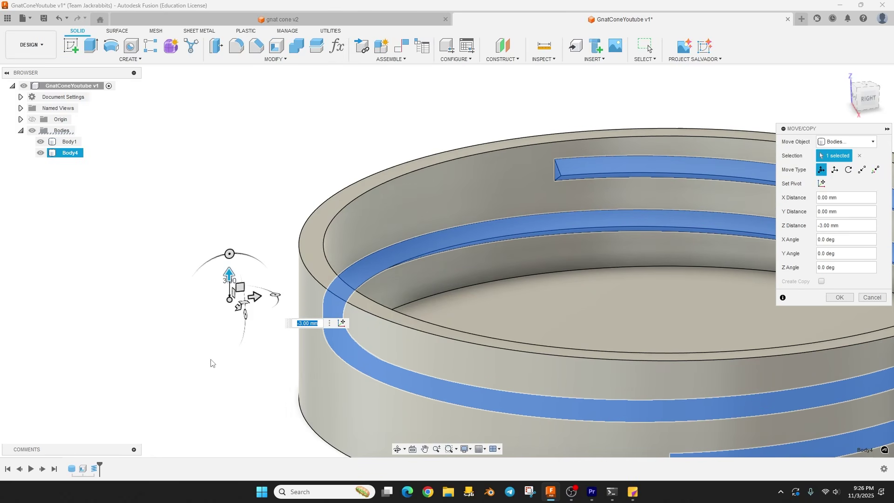
middle_click_drag(225, 379, 384, 371, "shift")
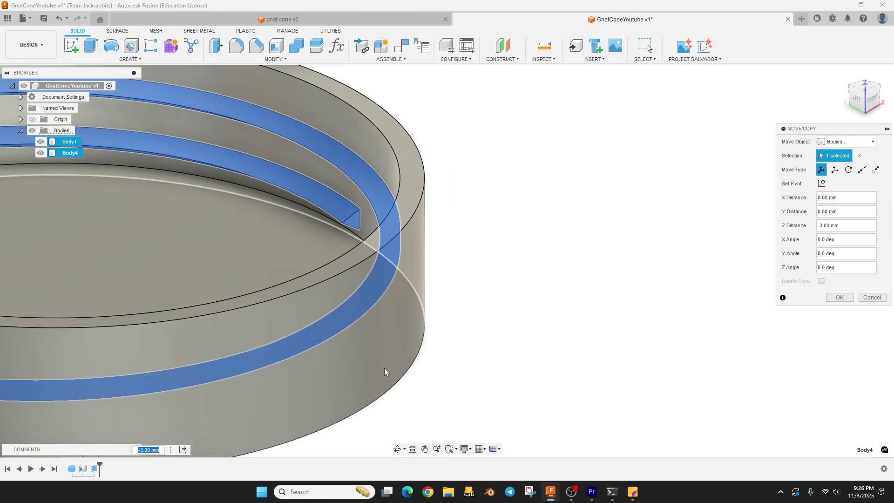
scroll(384, 371, "down", 5)
middle_click_drag(575, 356, 536, 363, "shift")
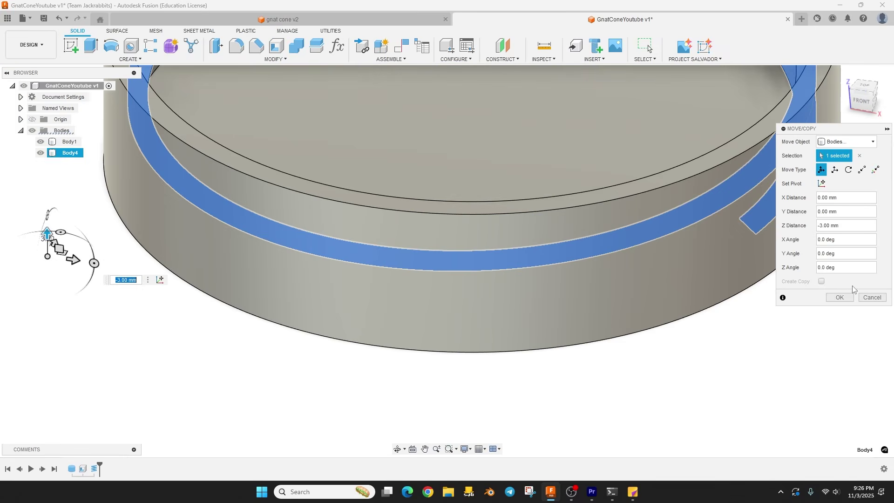
left_click(839, 297)
- Measure the distance from the thread's crest edge to the cup's inner wall
scroll(738, 343, "down", 8)
middle_click_drag(263, 283, 239, 275, "shift")
scroll(345, 182, "up", 3)
left_click(442, 179)
scroll(442, 188, "up", 4)
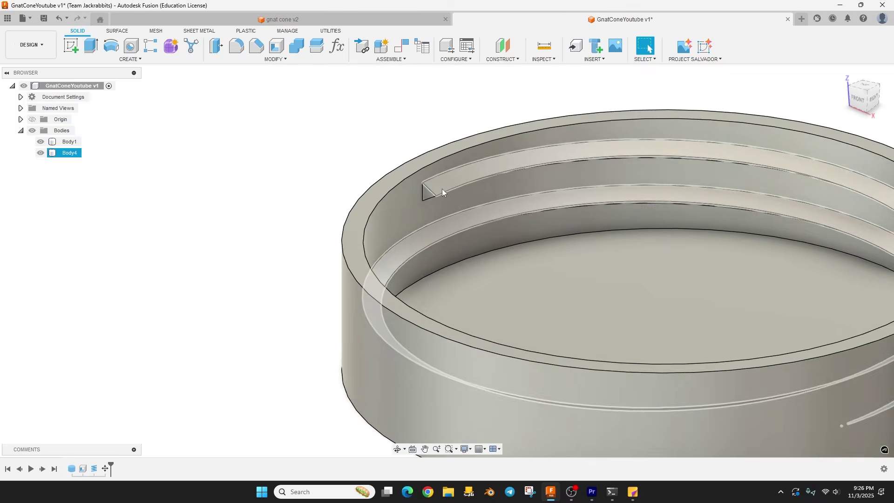
left_click(445, 196)
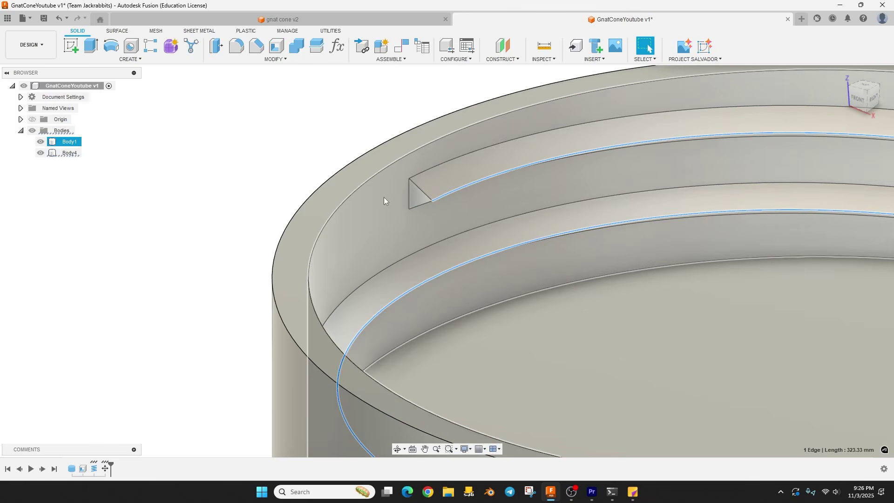
left_click(384, 197, "shift")
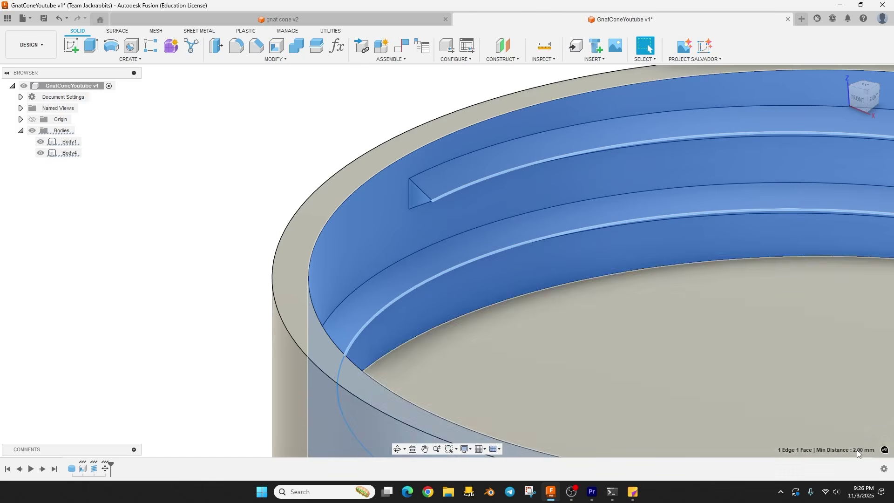
key("Escape")
- Chamfer the thread's sharp crest edge by 0.5 mm with equal distance
middle_click_drag(194, 244, 185, 244, "shift")
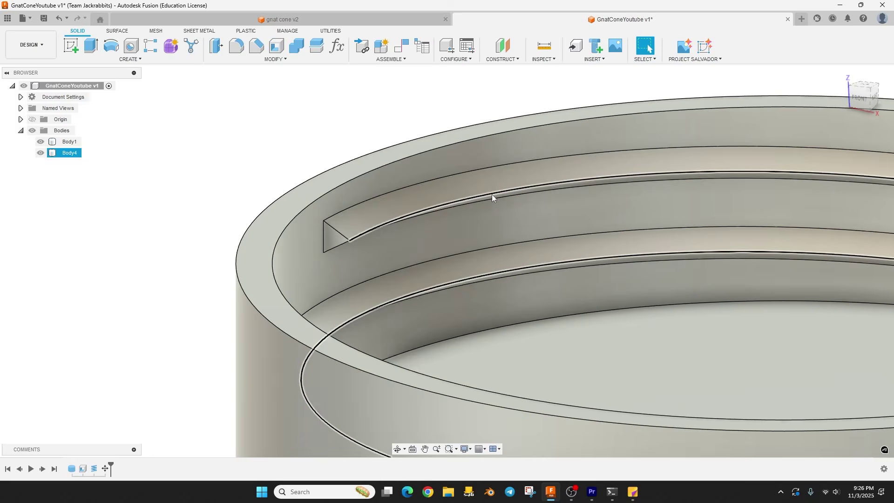
left_click(492, 194)
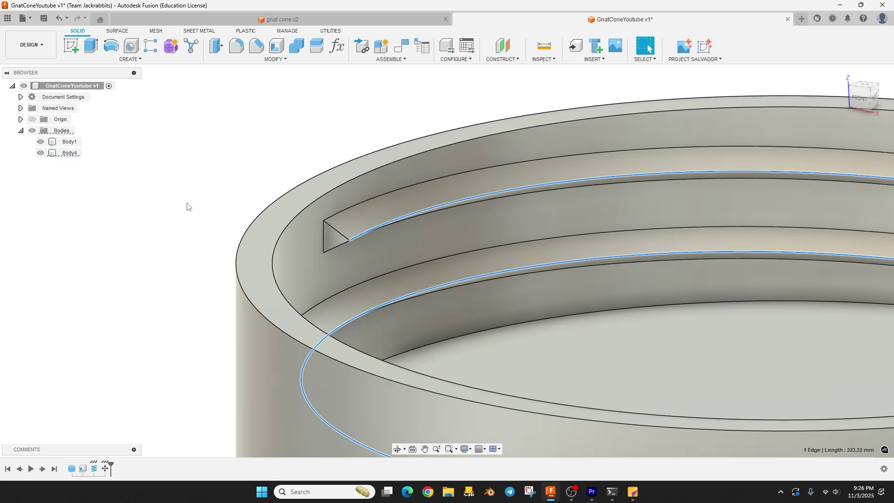
middle_click_drag(188, 206, 233, 141, "shift")
left_click(256, 47)
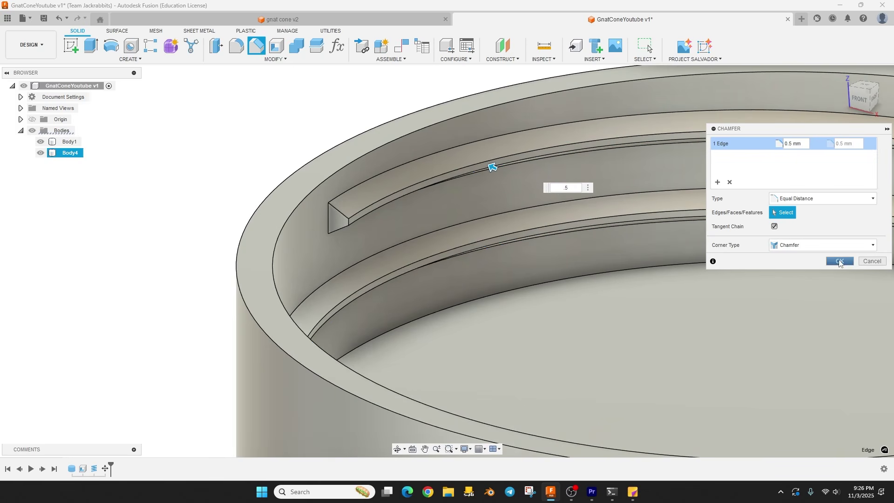
left_click(840, 261)
- Measure the distance from the chamfered crest face to the cup's inner wall
scroll(298, 209, "up", 2)
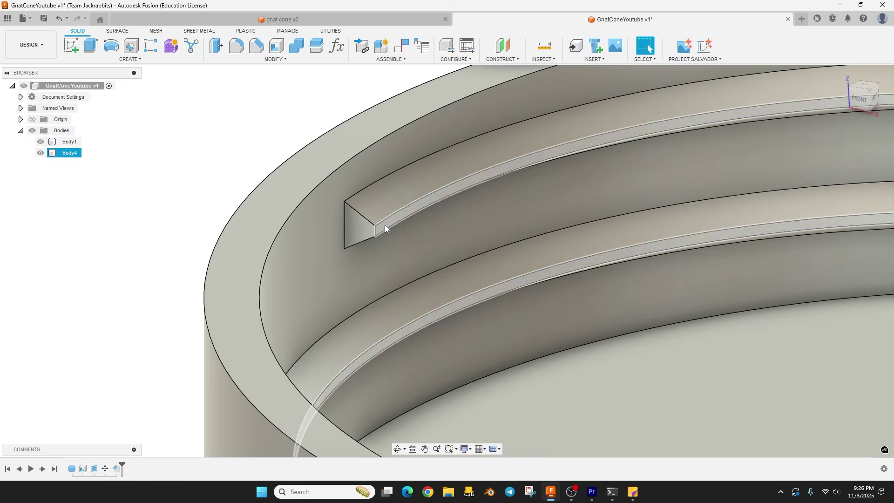
left_click(379, 227)
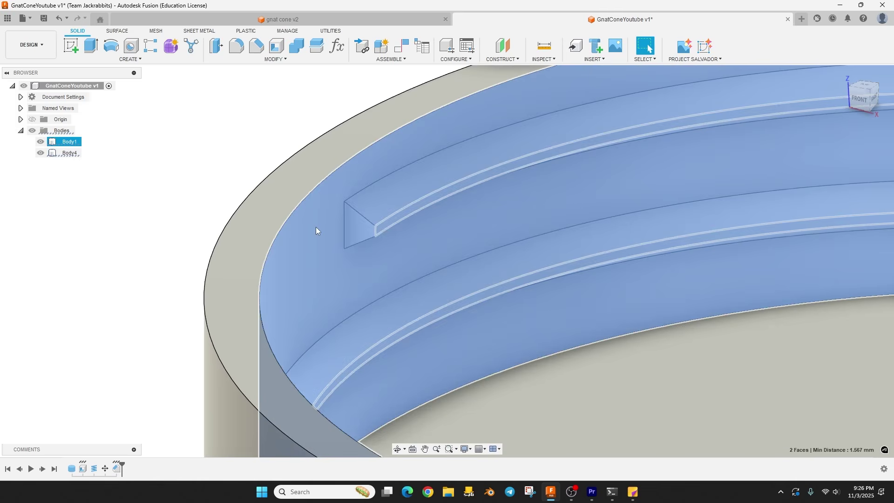
left_click(316, 228)
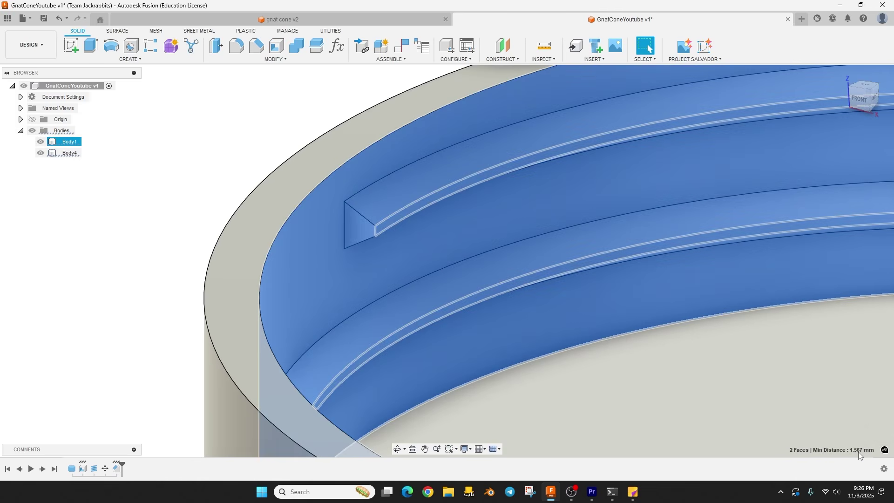
scroll(484, 380, "down", 1)
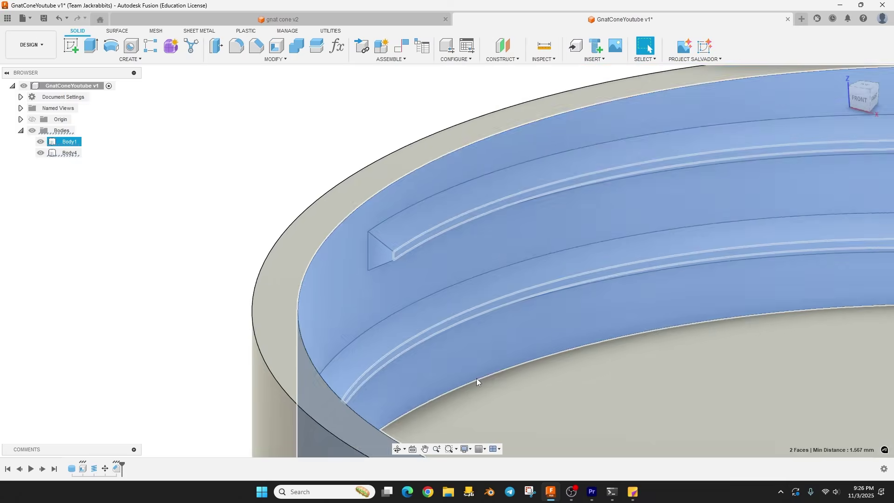
left_click(230, 235)
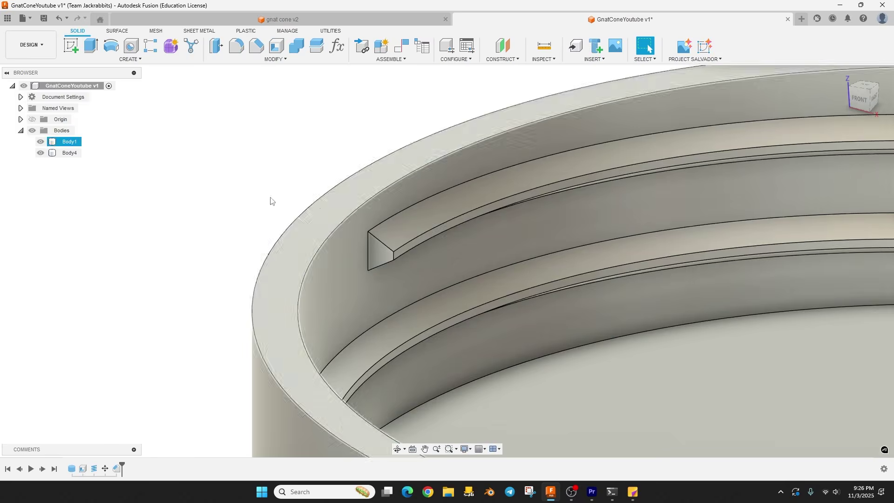
- Check the inner wall's radius and the inner rim's diameter against the thread dimensions in the sticky note
scroll(188, 229, "down", 2)
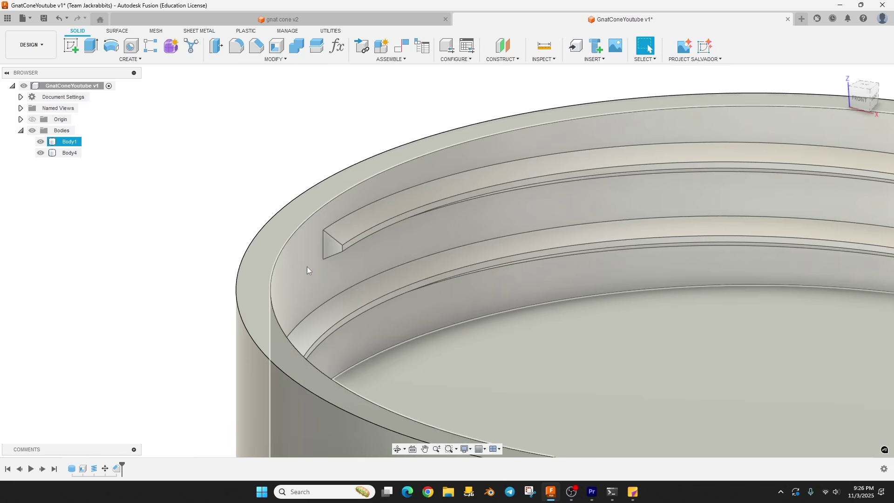
left_click(306, 267)
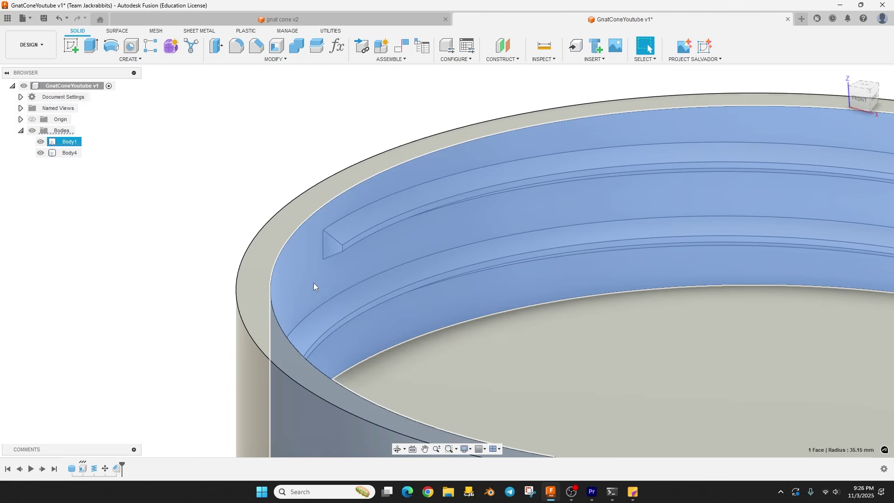
mouse_move(633, 492)
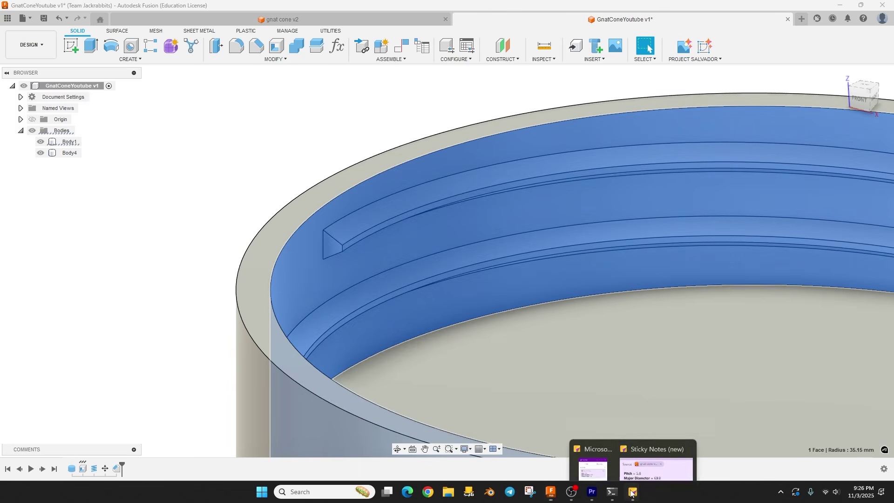
left_click(647, 451)
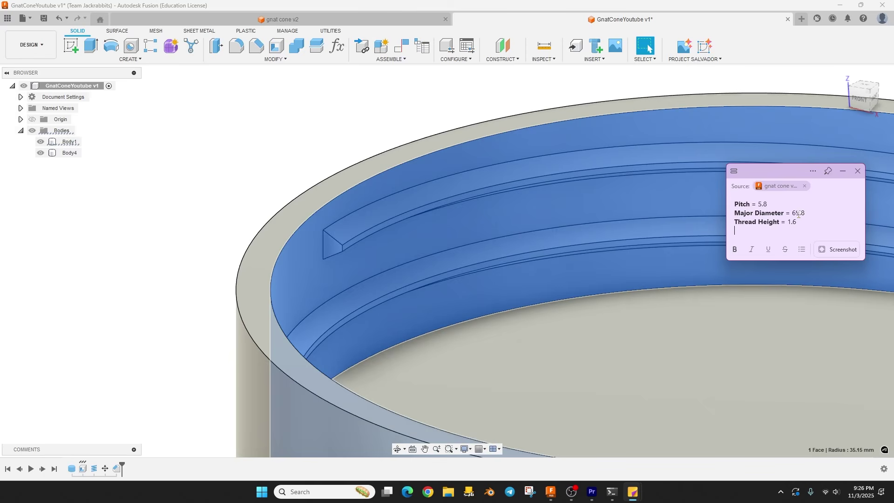
left_click(274, 160)
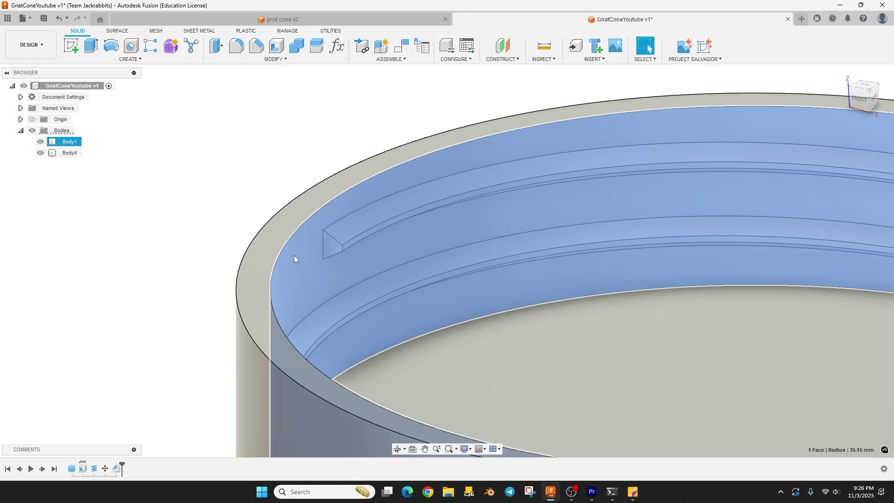
left_click(294, 233)
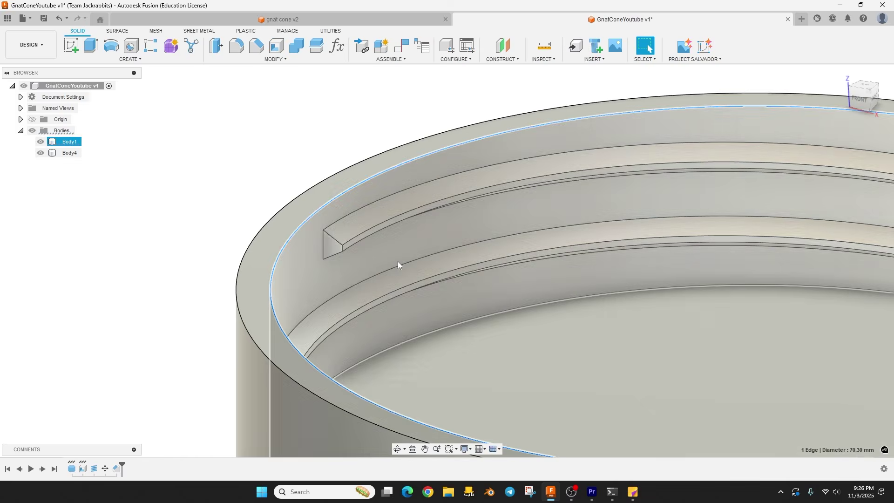
scroll(328, 225, "up", 2)
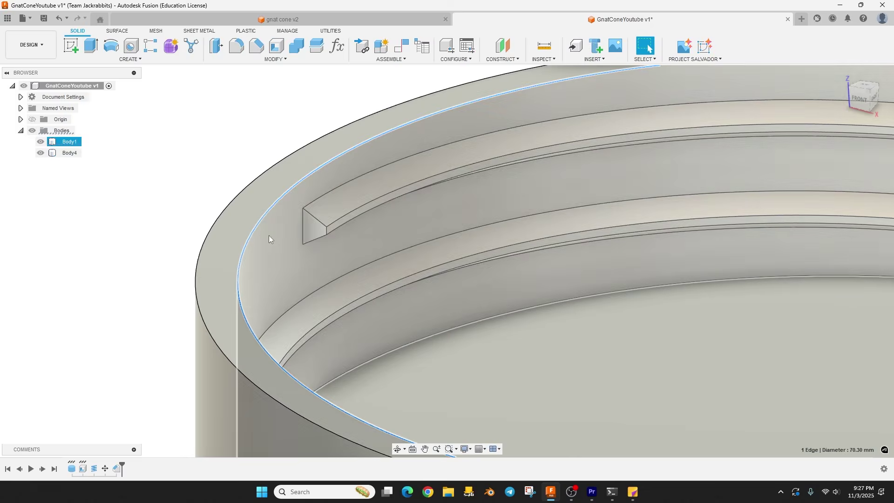
- Measure the distance between the two vertical edges of the thread's upper end face
scroll(344, 236, "down", 2)
scroll(344, 236, "down", 1)
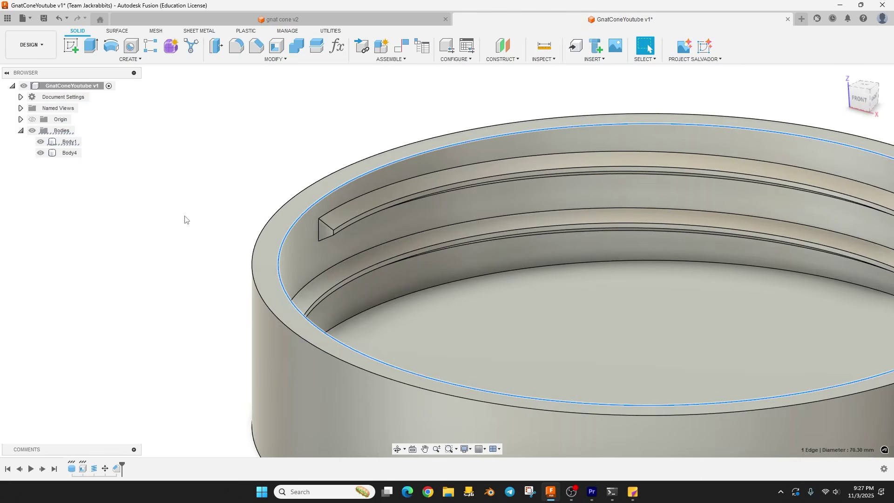
scroll(191, 228, "down", 3)
middle_click_drag(162, 252, 169, 291, "shift")
left_click(208, 324)
mouse_move(209, 324)
middle_mouse_down("shift")
mouse_move(112, 315)
mouse_move(229, 333)
mouse_move(229, 325)
mouse_move(201, 320)
middle_mouse_up("shift")
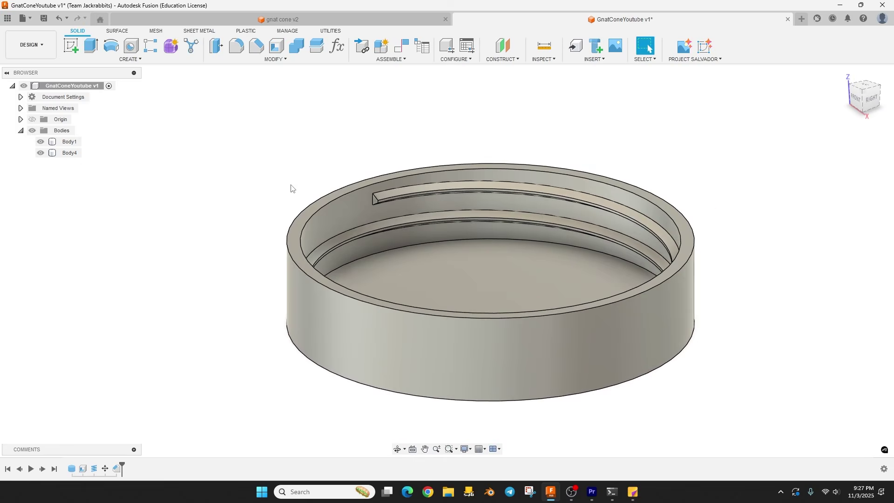
scroll(405, 197, "up", 5)
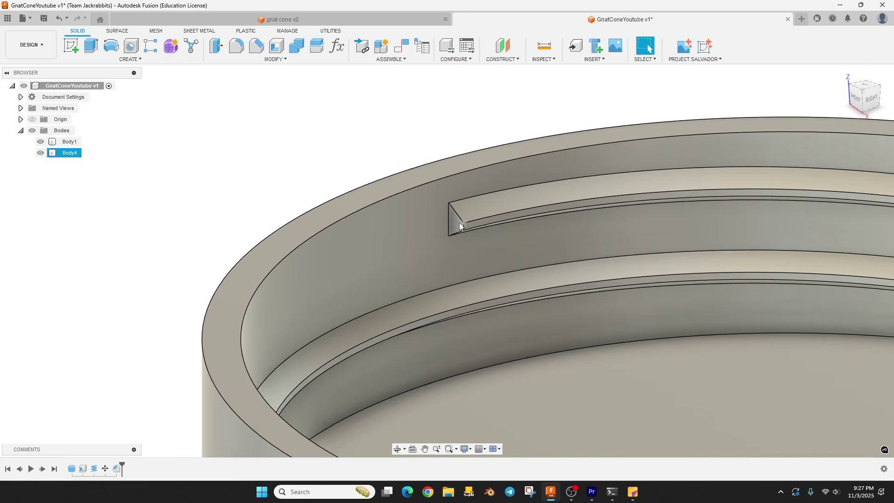
scroll(474, 233, "up", 3)
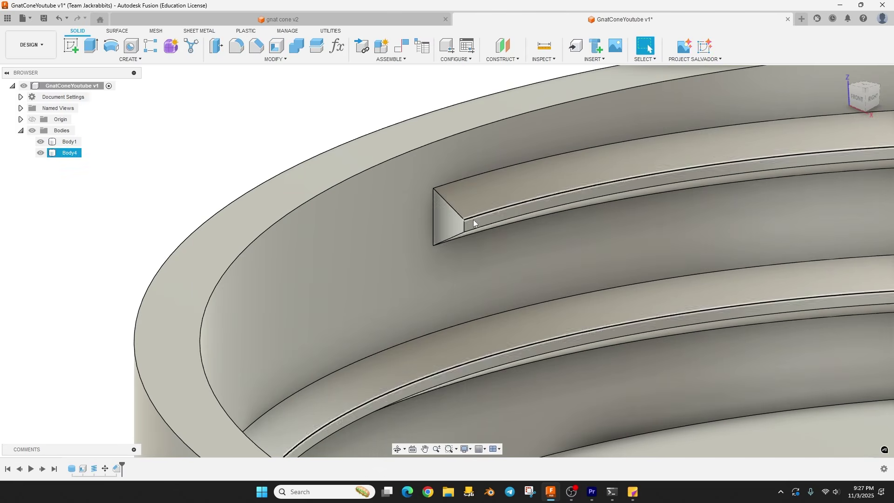
left_click(434, 224, "ctrl")
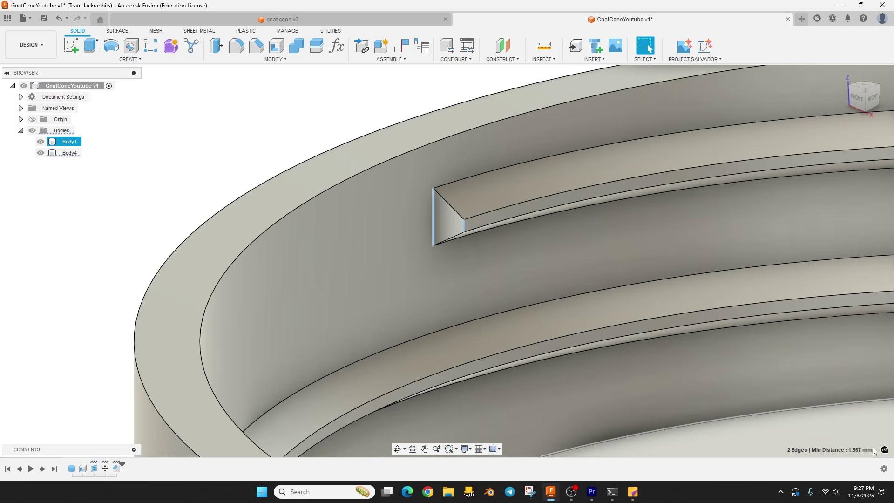
left_click(294, 135)
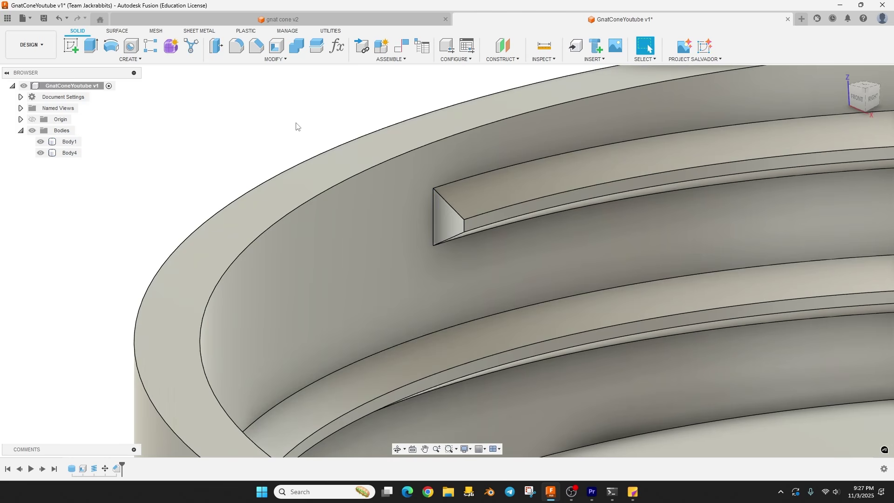
left_click(257, 45)
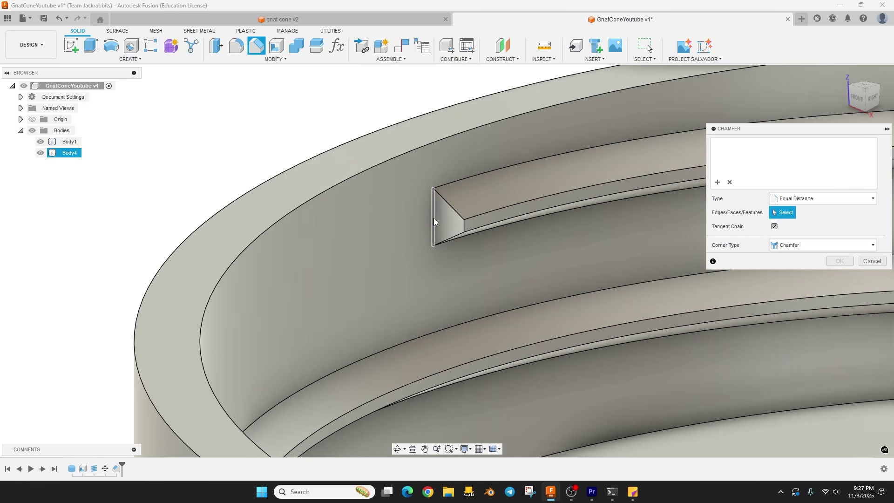
left_click(434, 220)
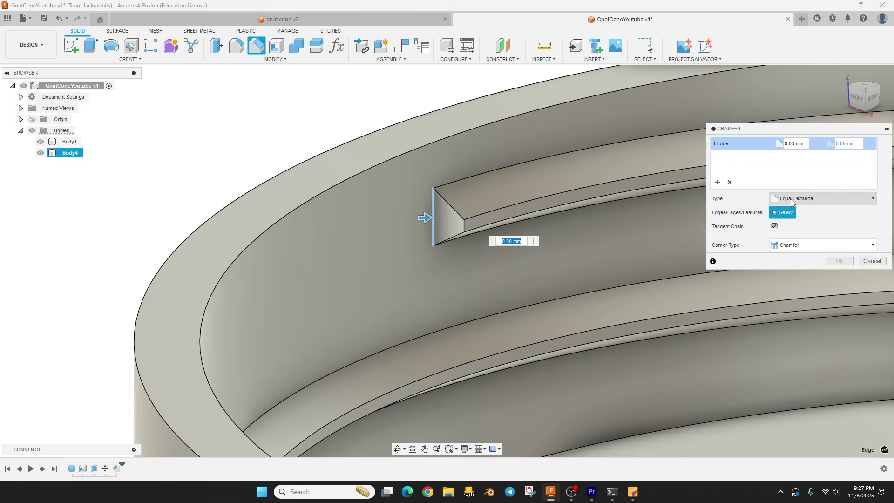
left_click(791, 200)
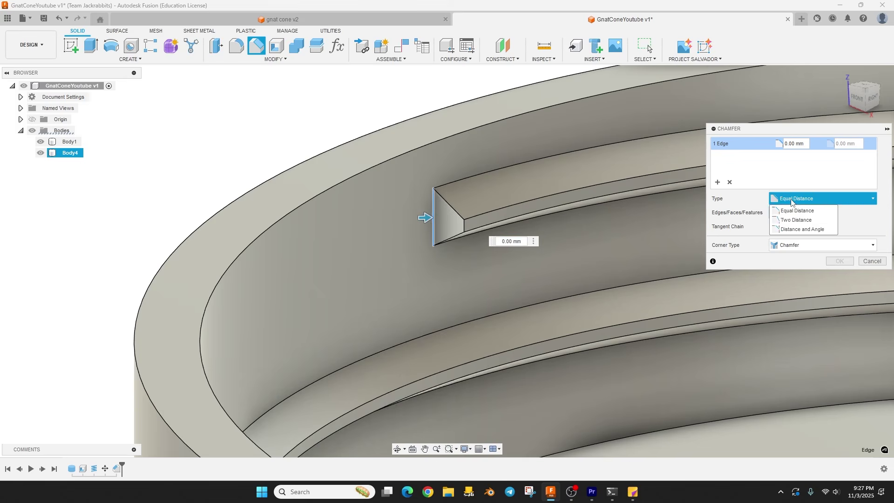
left_click(793, 219)
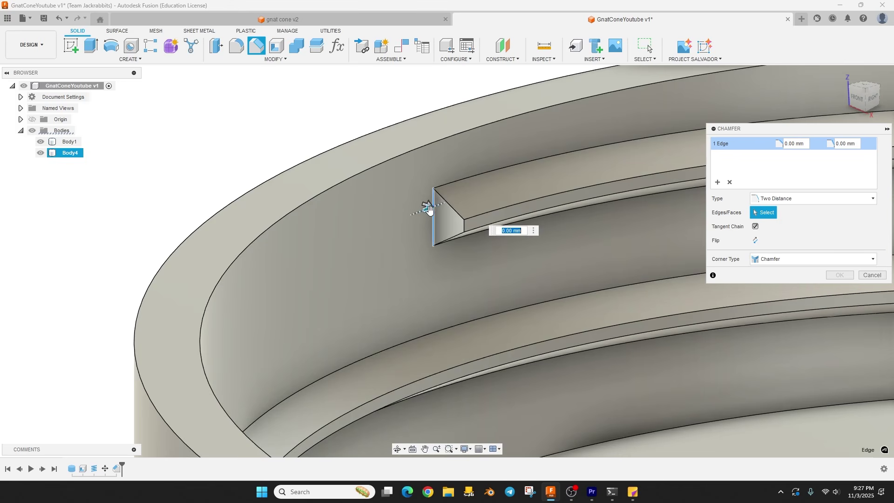
left_click_drag(429, 210, 398, 221)
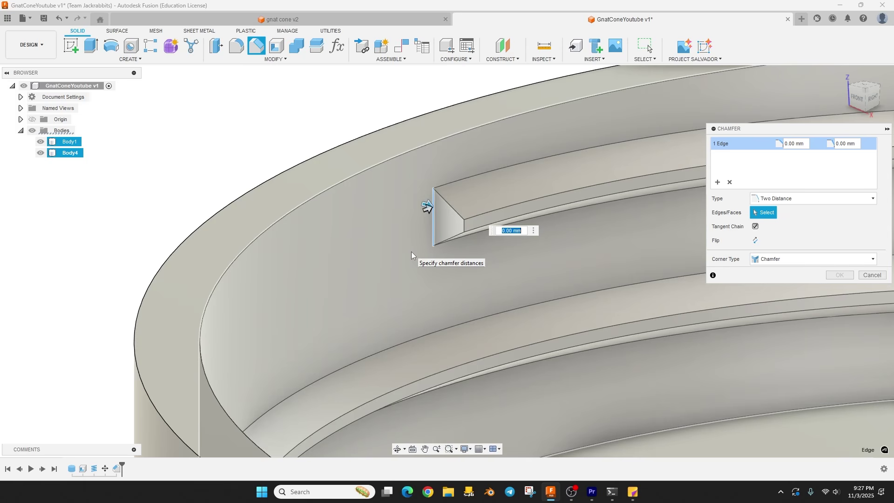
type("1.56")
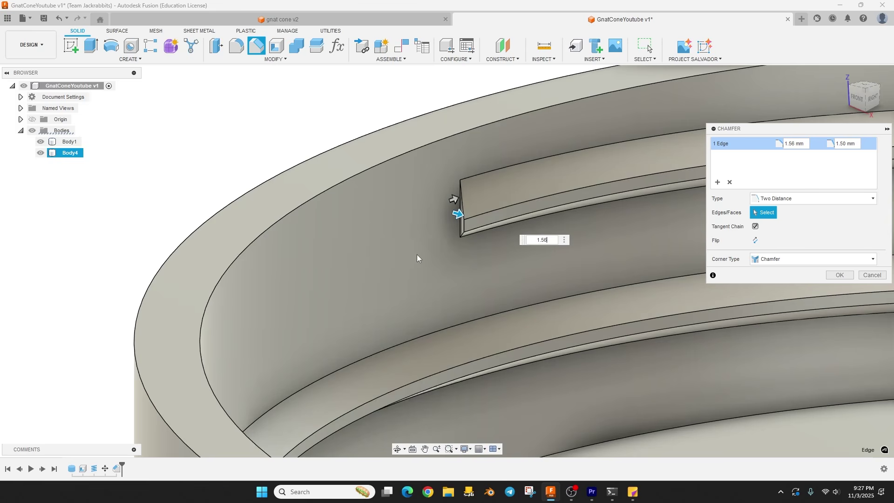
middle_click_drag(421, 262, 480, 265, "shift")
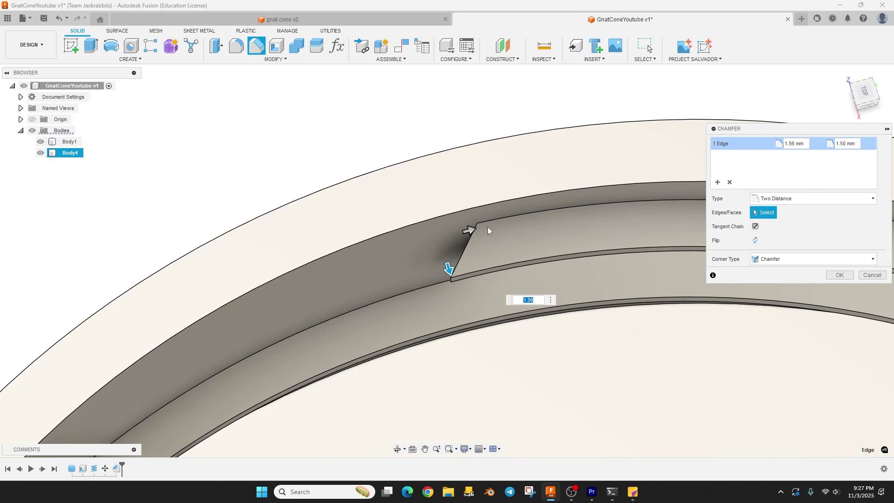
left_click(872, 275)
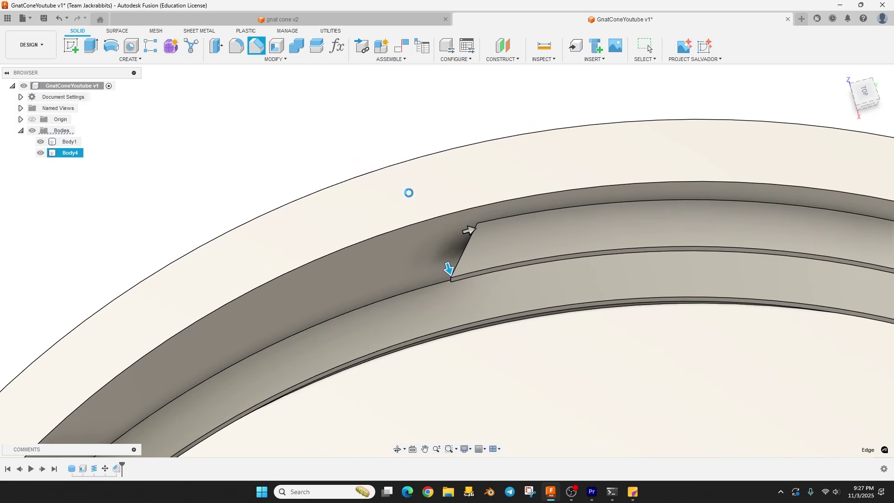
- Combine the thread body with the cup body using the Join operation
scroll(323, 168, "down", 10)
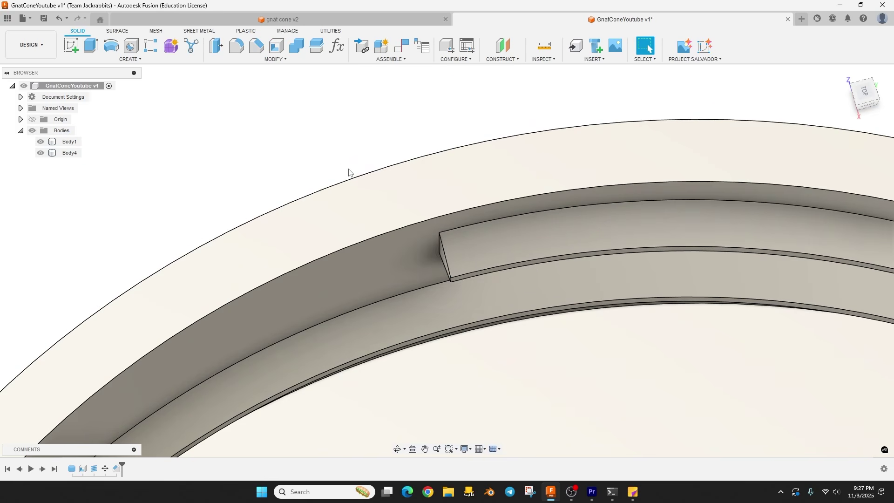
middle_click_drag(359, 194, 409, 195, "shift")
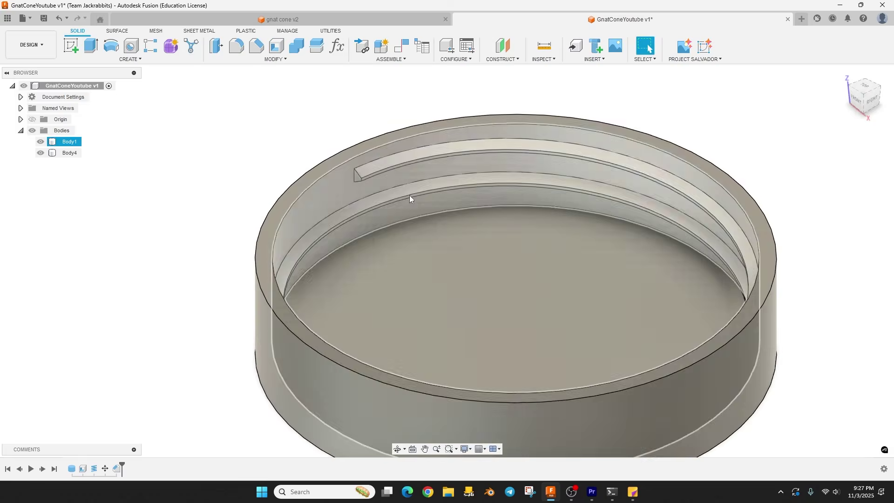
key("Escape")
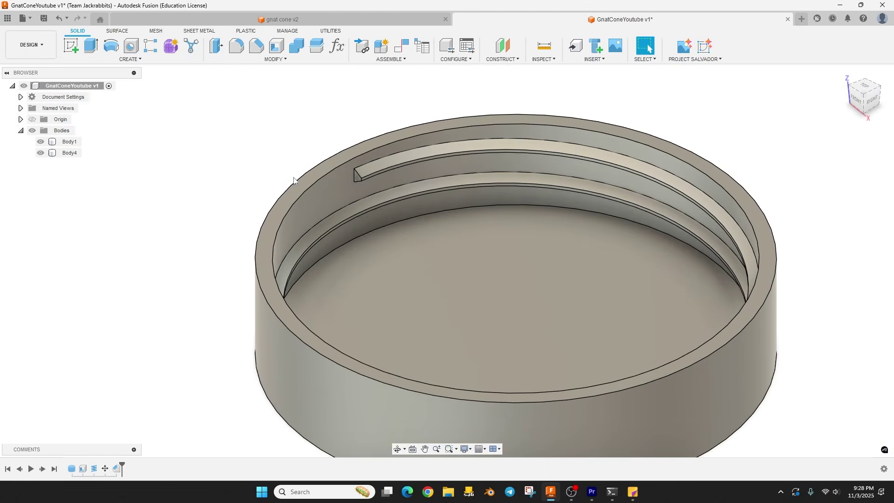
left_click(294, 52)
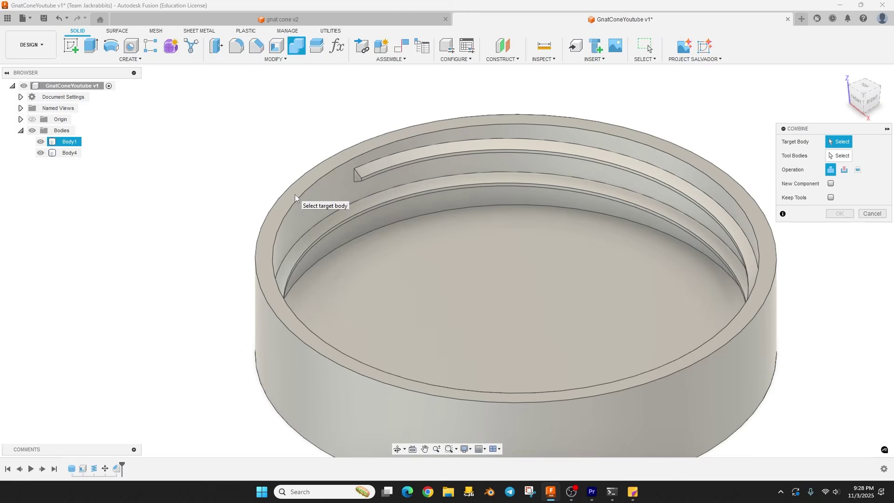
left_click(295, 195)
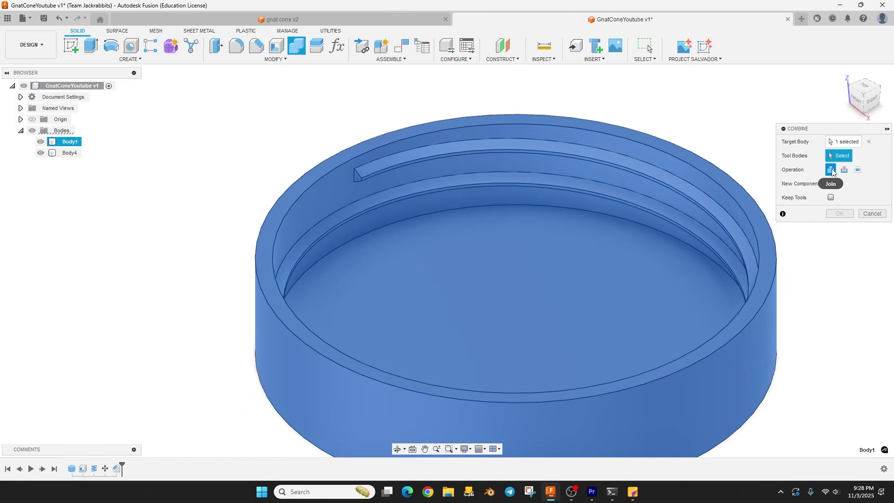
left_click(395, 162)
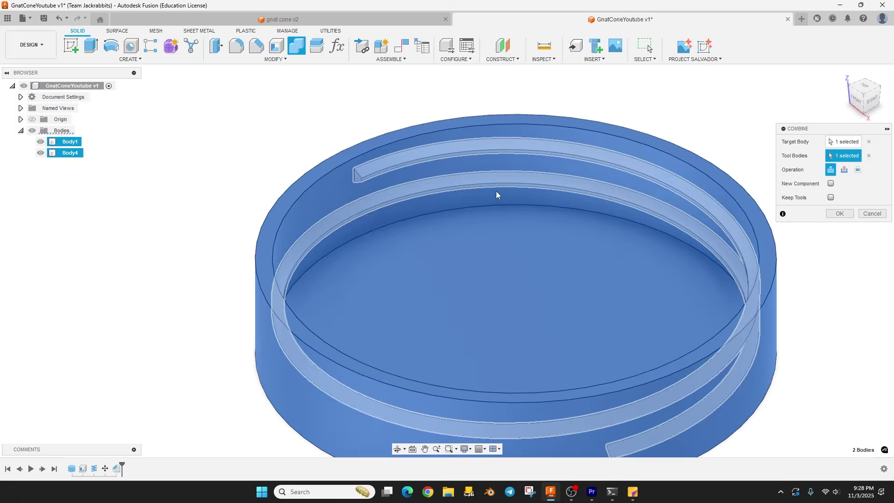
left_click(846, 215)
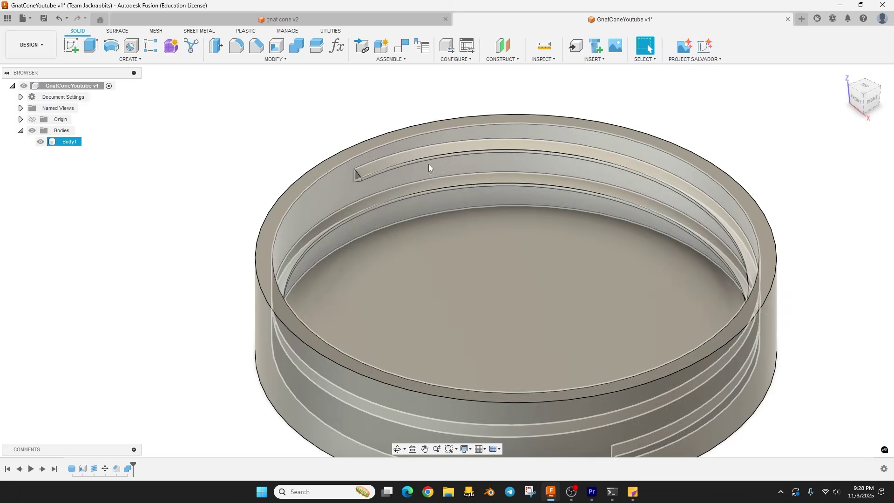
key("Escape")
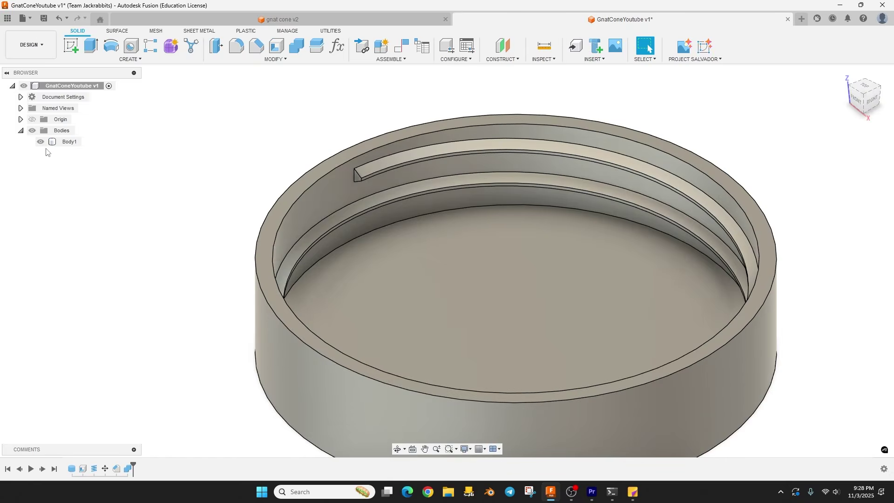
- Start a two-distance chamfer on the vertical edge where the thread's upper end meets the cup's inner wall, with 1.5 mm distances
scroll(278, 111, "up", 3)
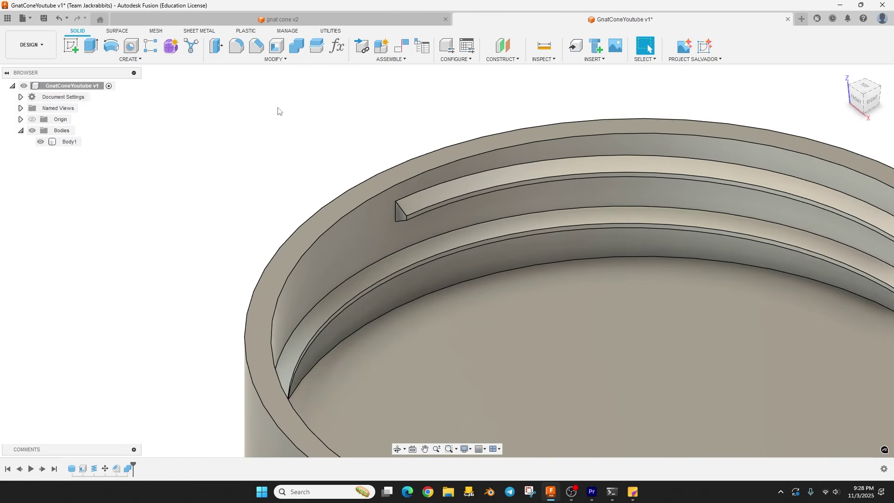
left_click(255, 45)
scroll(457, 232, "up", 4)
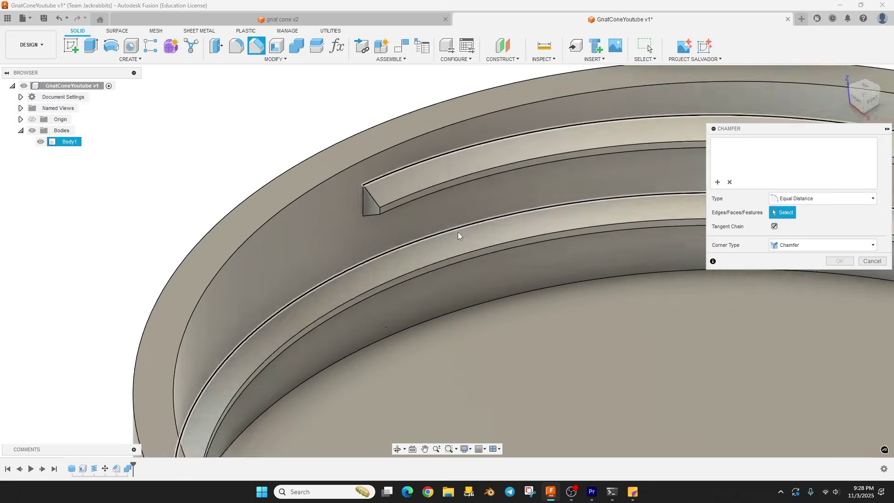
left_click(352, 196)
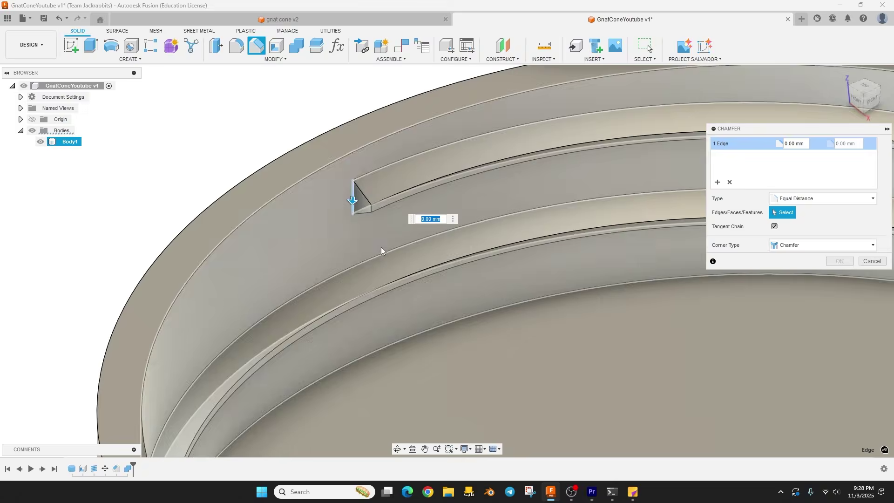
left_click(768, 200)
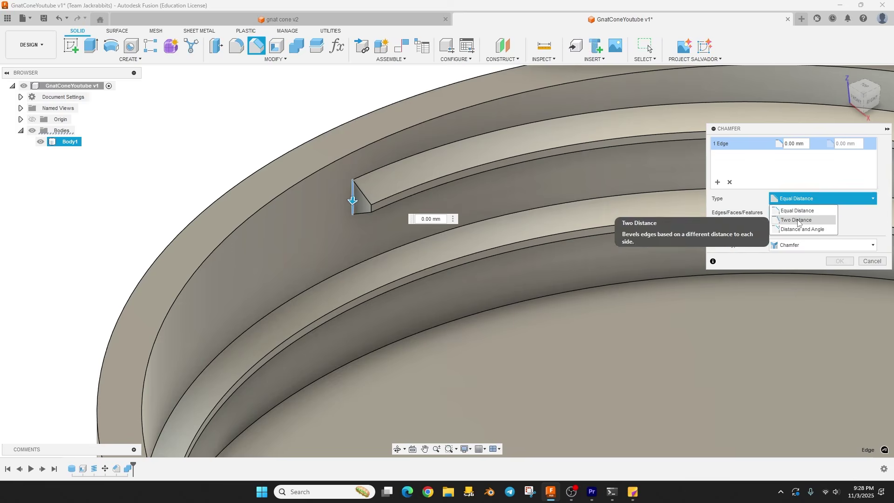
left_click(791, 217)
left_click_drag(348, 200, 320, 209)
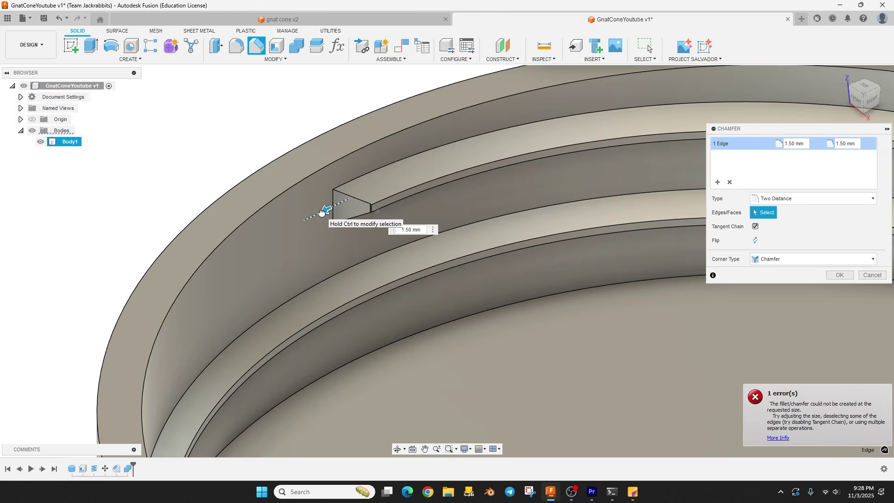
- Set the chamfer's second distance, along the thread's end face, to 1.566 mm
left_click(376, 209)
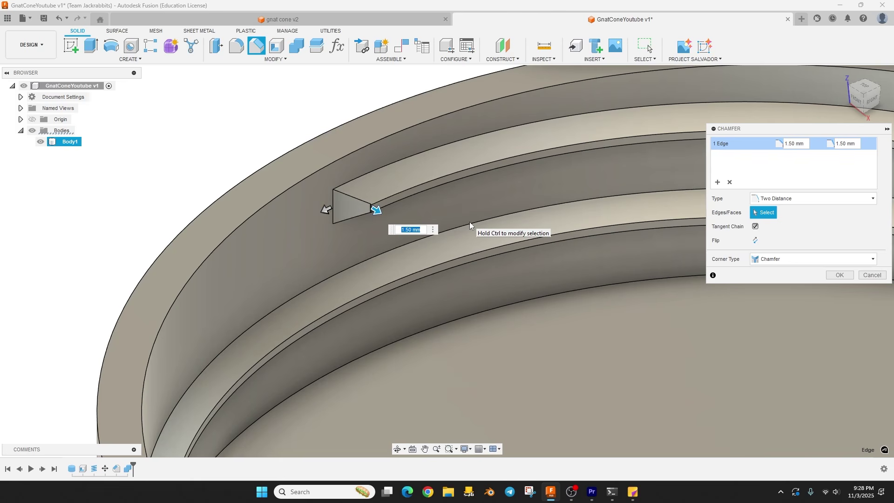
type("1")
type(".567")
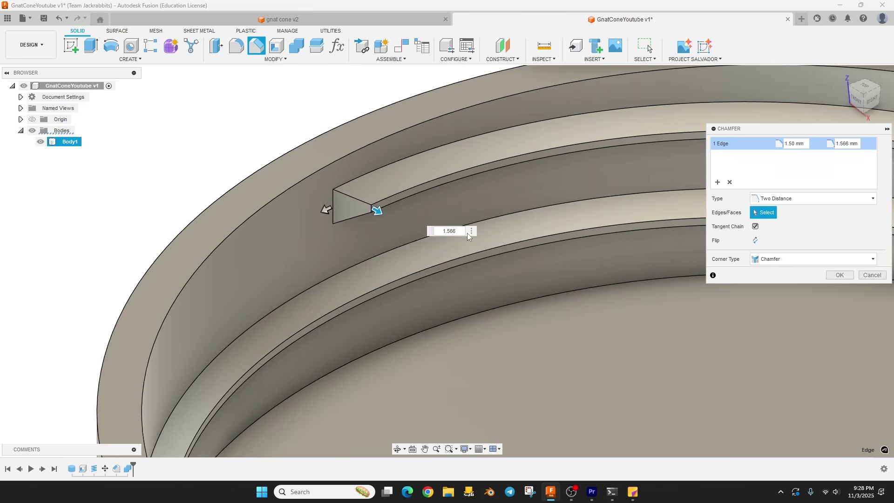
key("BackSpace")
type("7")
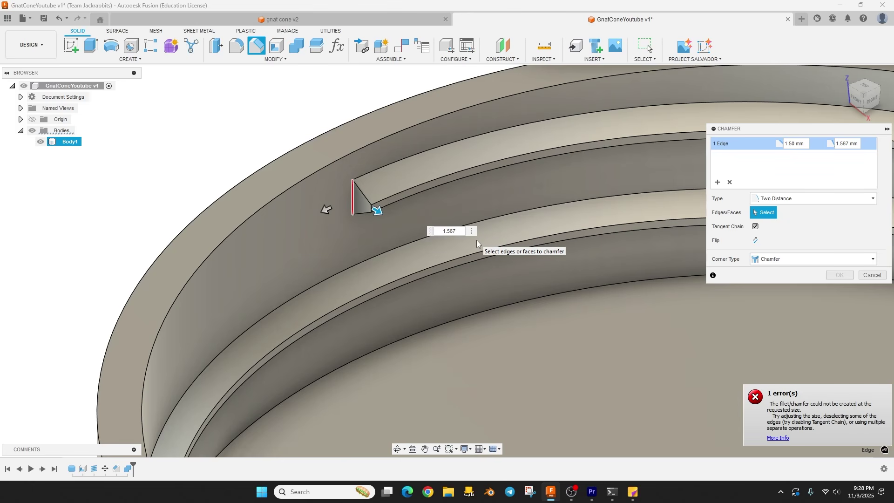
type("6")
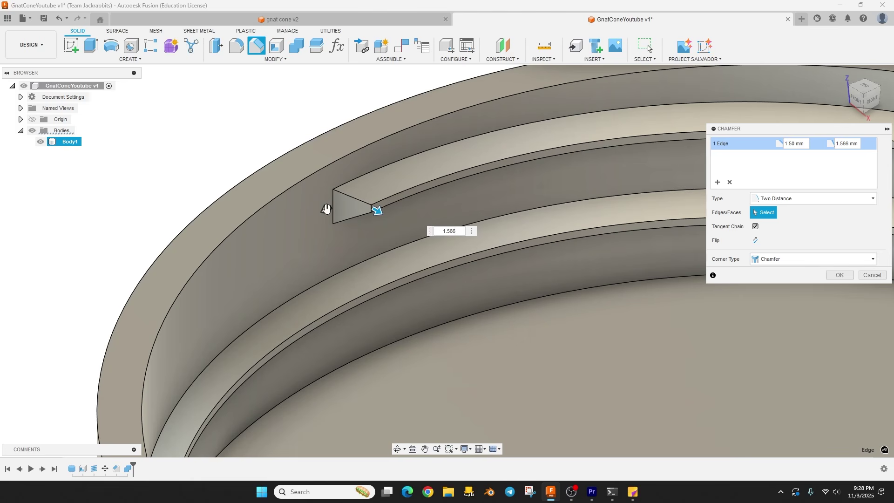
- Extend the chamfer's first distance along the wall to 4 mm and apply the chamfer to the matching edge at the thread's lower end too
left_click_drag(326, 210, 296, 231)
scroll(234, 194, "down", 4)
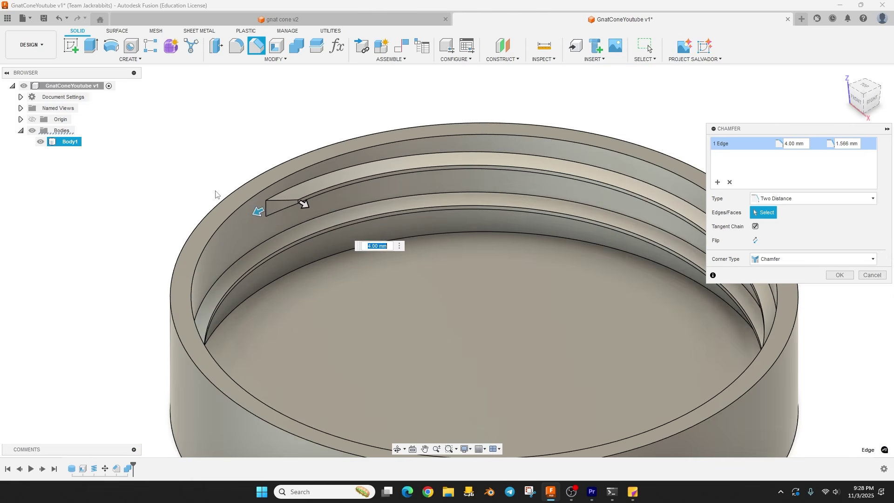
middle_click_drag(188, 187, 270, 207, "shift")
middle_click_drag(378, 305, 528, 318, "shift")
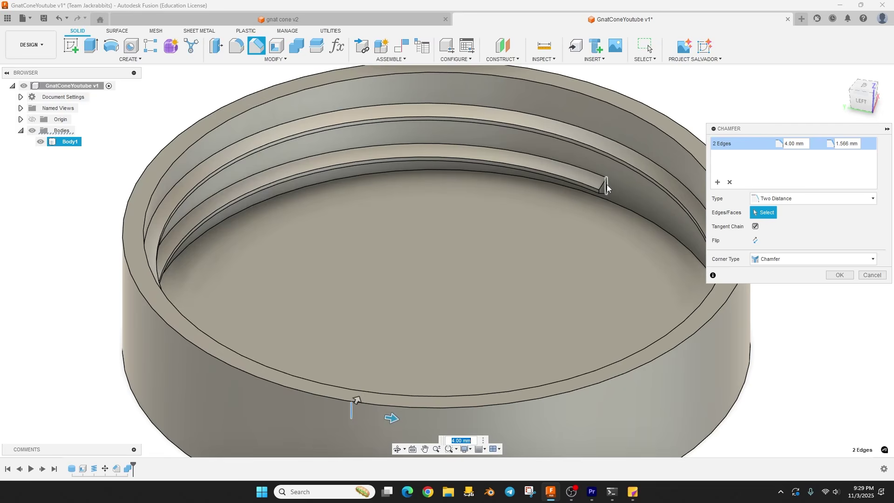
left_click(607, 188)
scroll(613, 204, "down", 3)
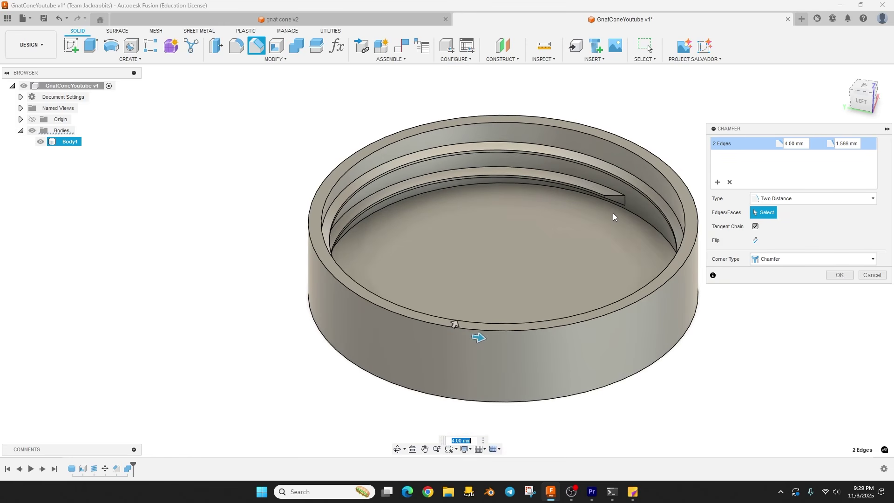
middle_click_drag(614, 215, 487, 243, "shift")
left_click(828, 277)
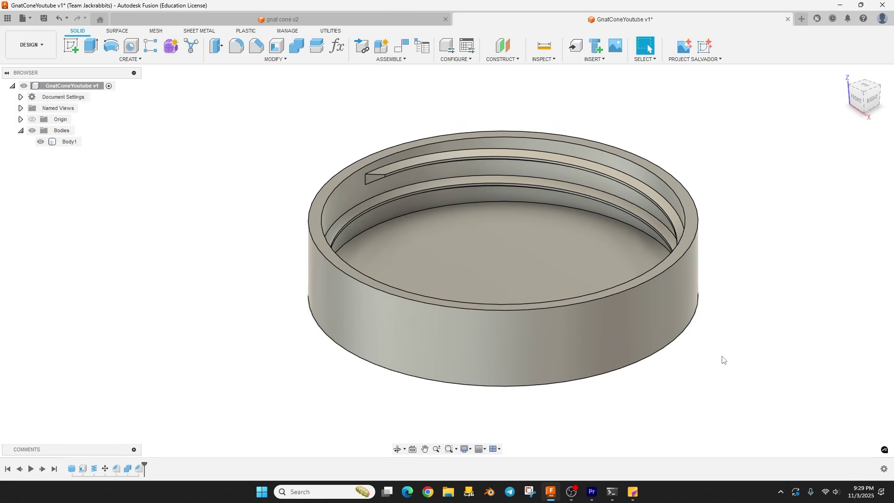
- Chamfer the cap's top rim face and outer bottom edge with an equal distance of 0.5 mm
middle_click_drag(736, 363, 706, 385, "shift")
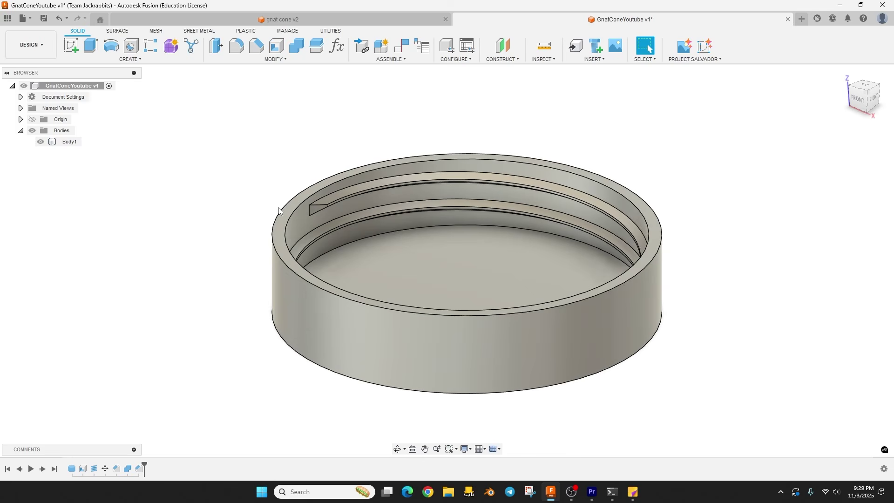
left_click(280, 226)
mouse_move(223, 286)
middle_mouse_down("shift")
mouse_move(225, 256)
mouse_move(228, 280)
middle_mouse_up("shift")
left_click(275, 300, "ctrl")
middle_click_drag(276, 301, 222, 276, "shift")
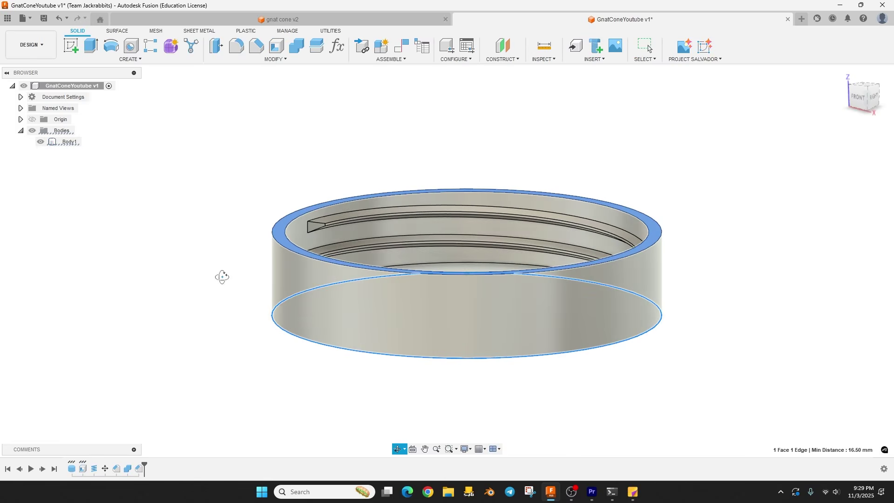
left_click(257, 46)
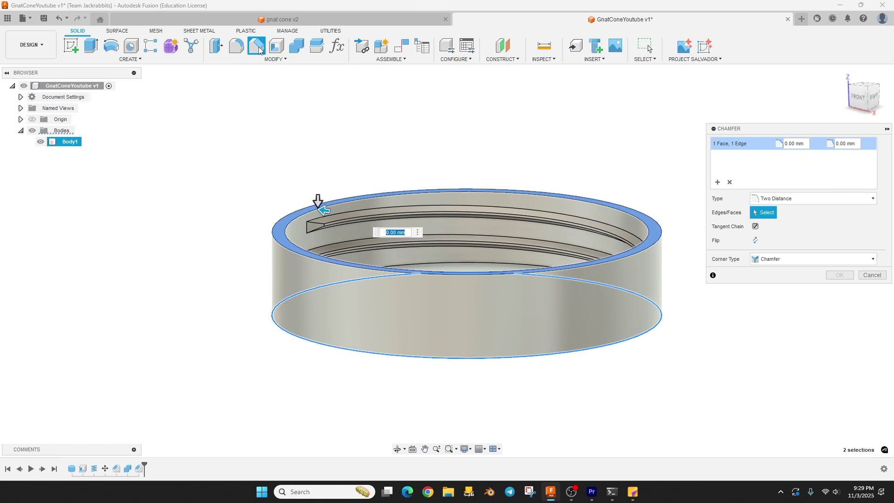
left_click(778, 197)
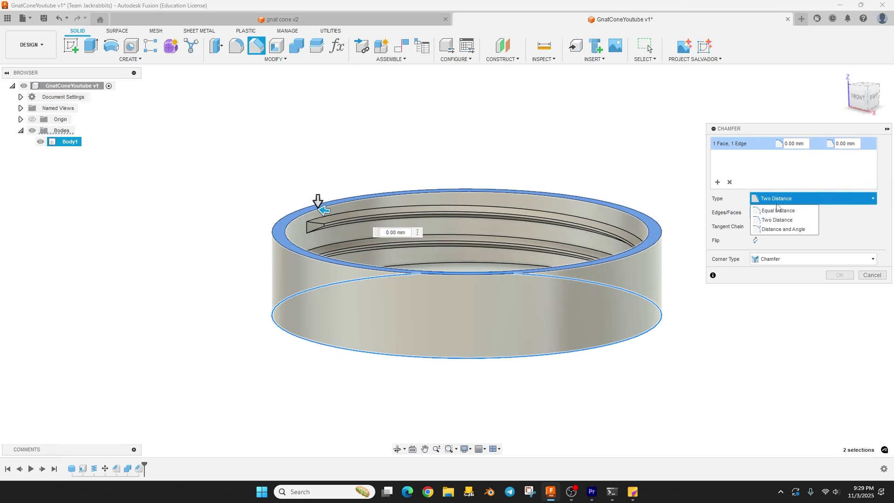
left_click(773, 208)
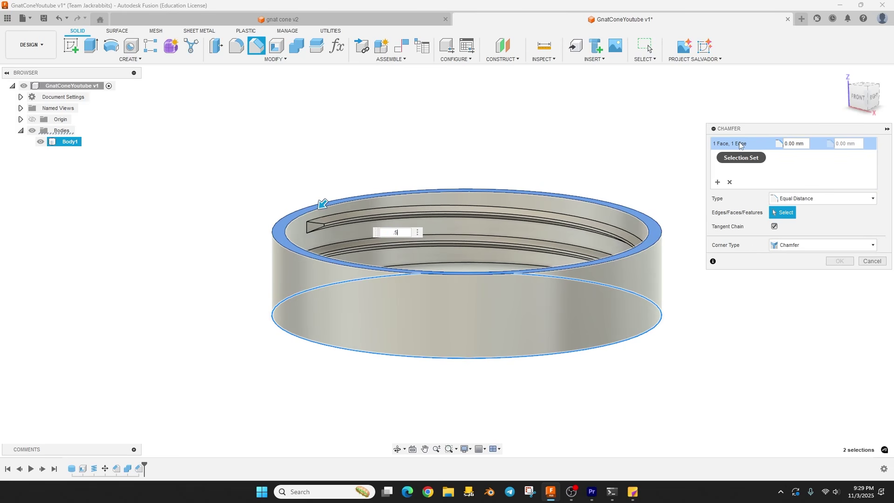
key("Return")
key("Return")
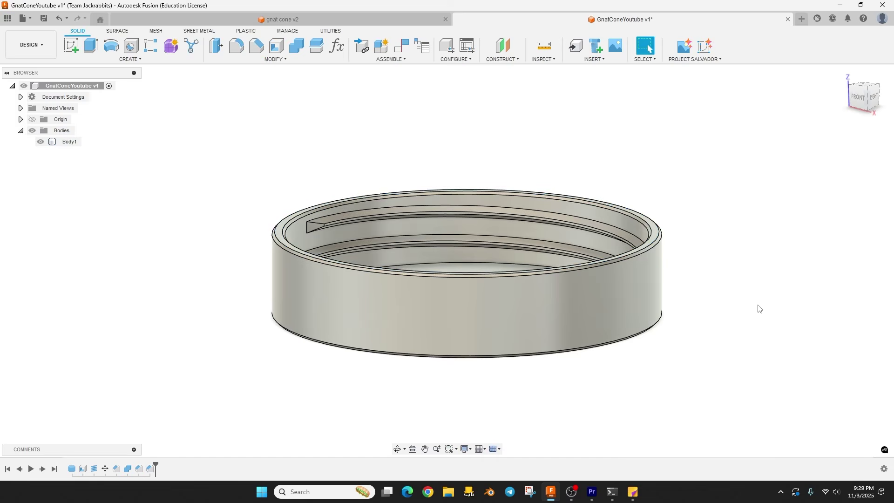
- Start a sketch on the vertical front (XZ) origin plane and project the cap body's cross-section into it with Intersect
middle_click_drag(759, 310, 785, 329, "shift")
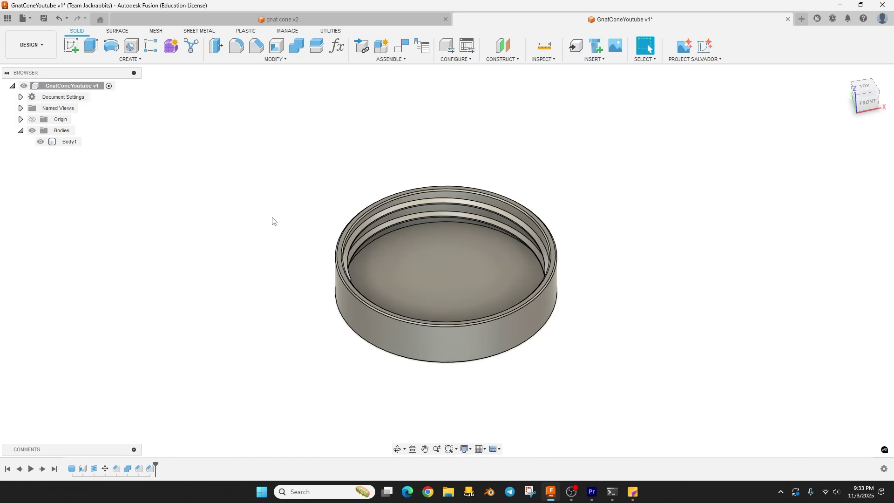
left_click(71, 46)
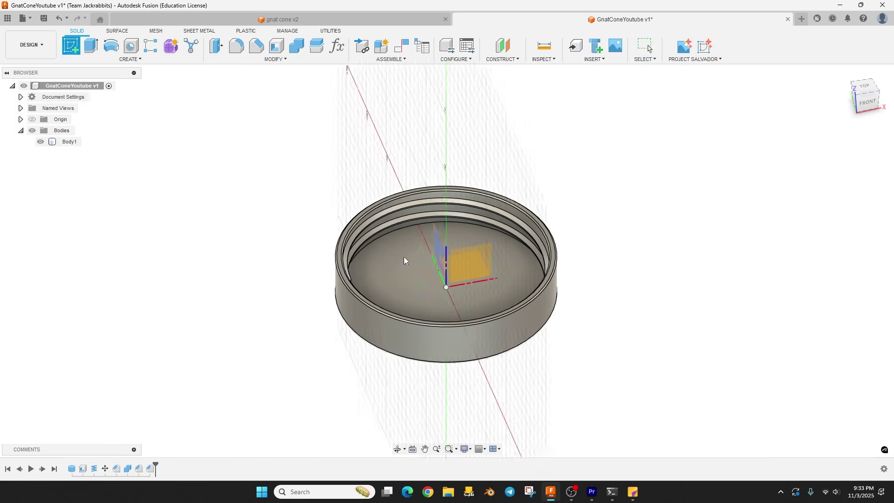
left_click(487, 262)
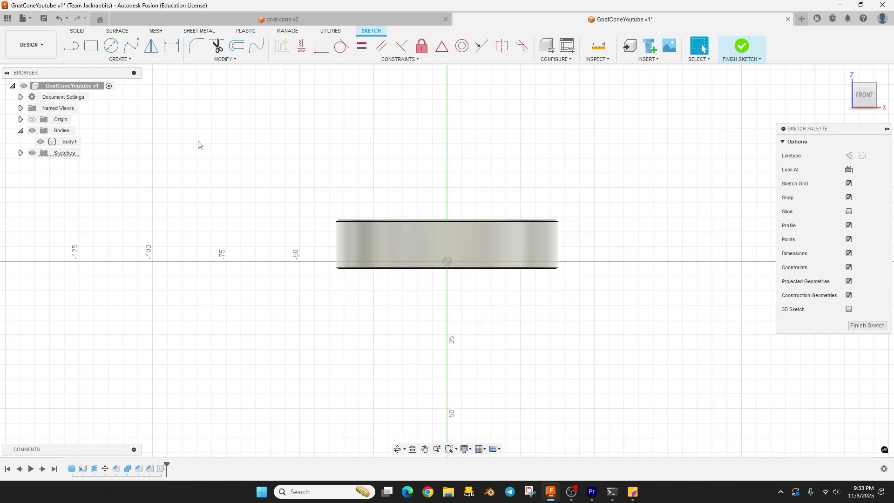
left_click(120, 59)
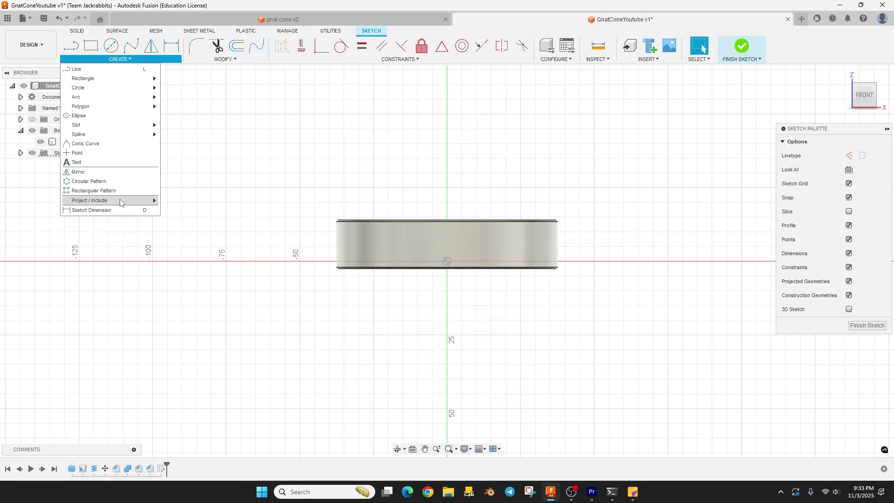
mouse_move(122, 201)
left_click(179, 210)
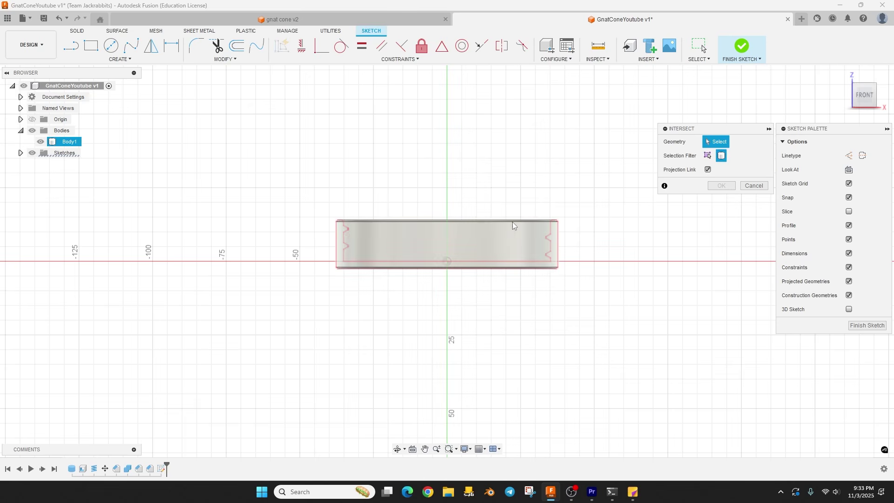
left_click(493, 242)
left_click(721, 186)
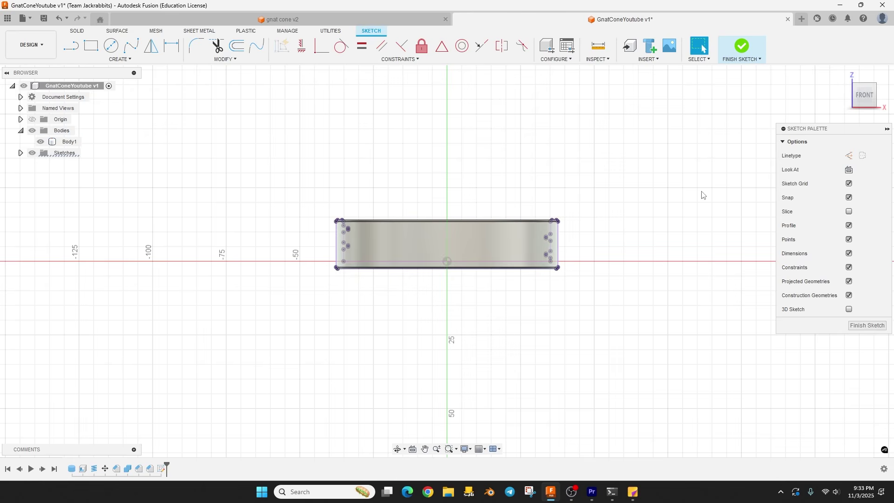
- Hide the cap body, leaving only its intersected cross-section in the sketch
middle_click_drag(650, 199, 605, 246, "shift")
scroll(301, 179, "up", 6)
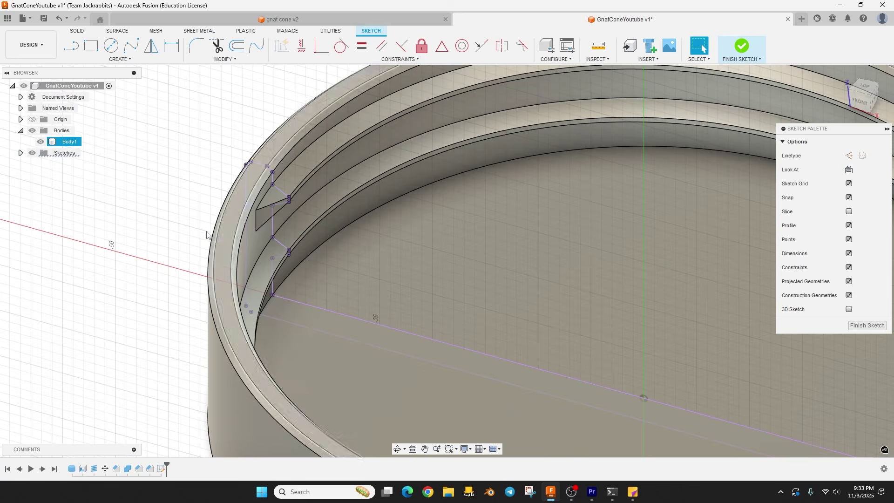
left_click(41, 142)
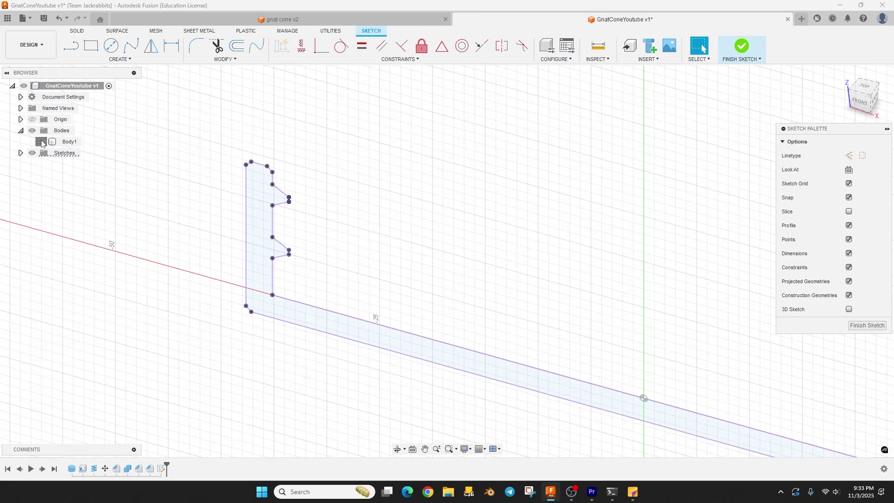
left_click(41, 141)
left_click(41, 142)
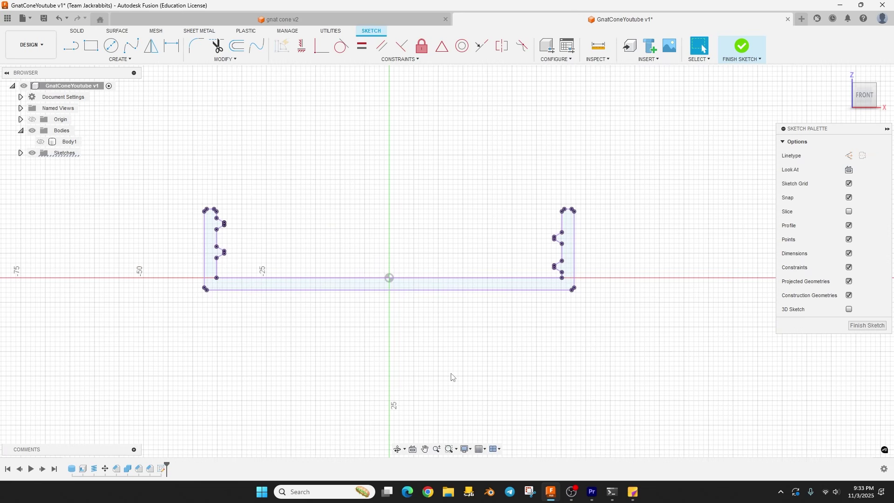
- Draw a vertical construction line 60 mm long upward from the origin as the cone's axis
scroll(512, 424, "down", 2)
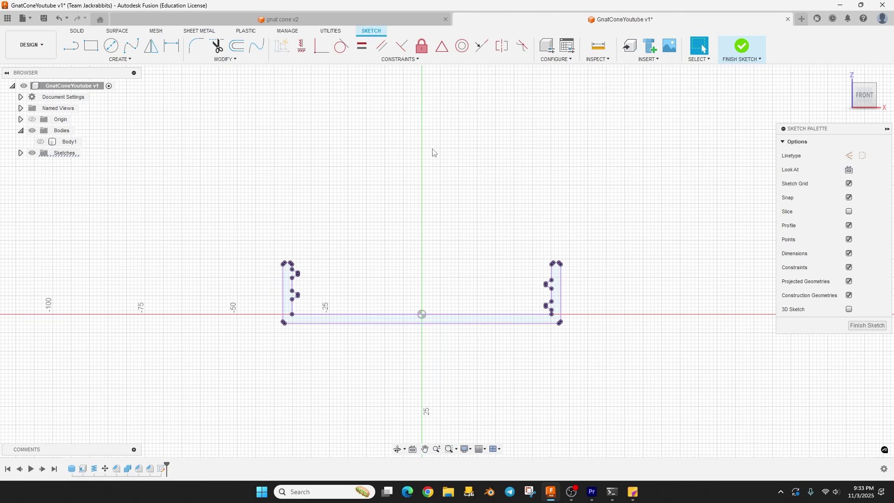
key("l")
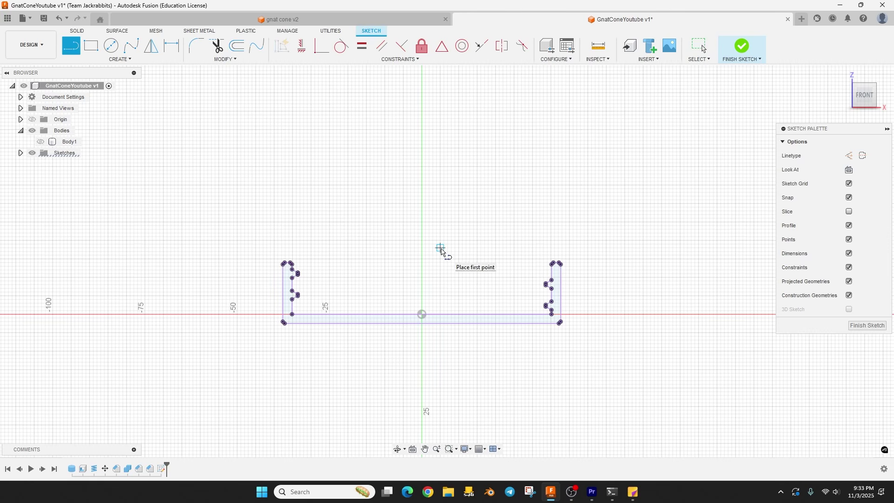
key("x")
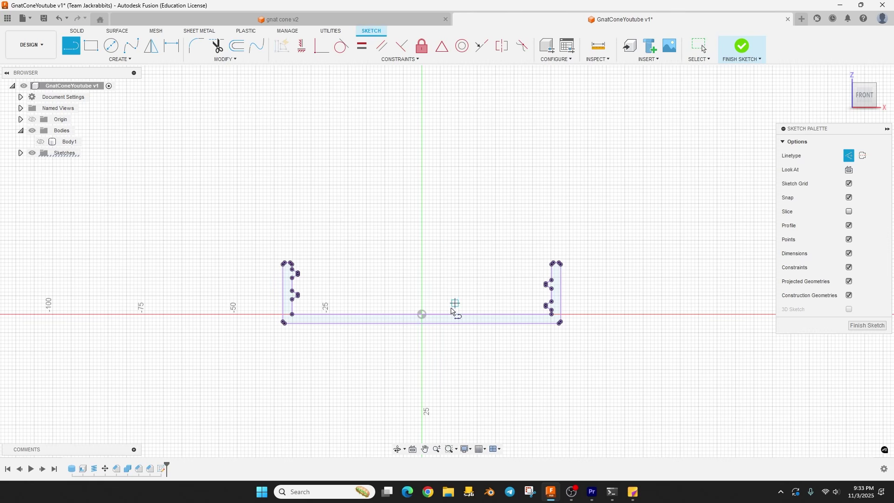
scroll(447, 348, "up", 1)
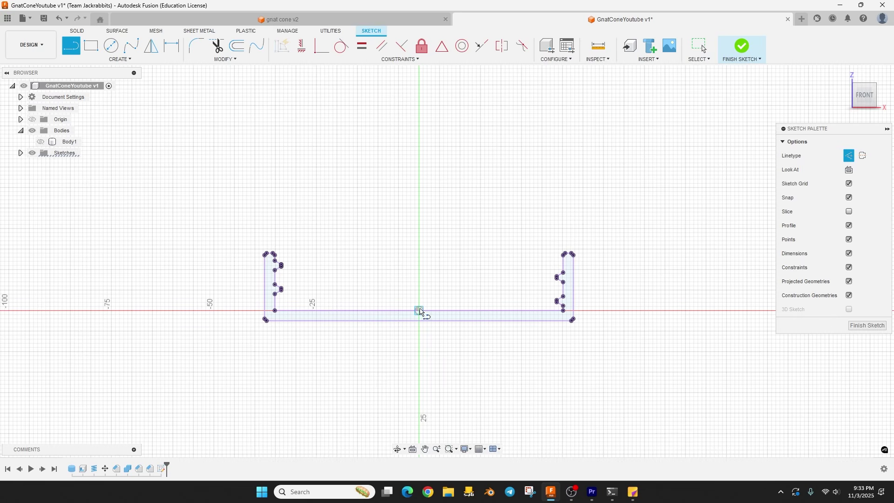
left_click(419, 311)
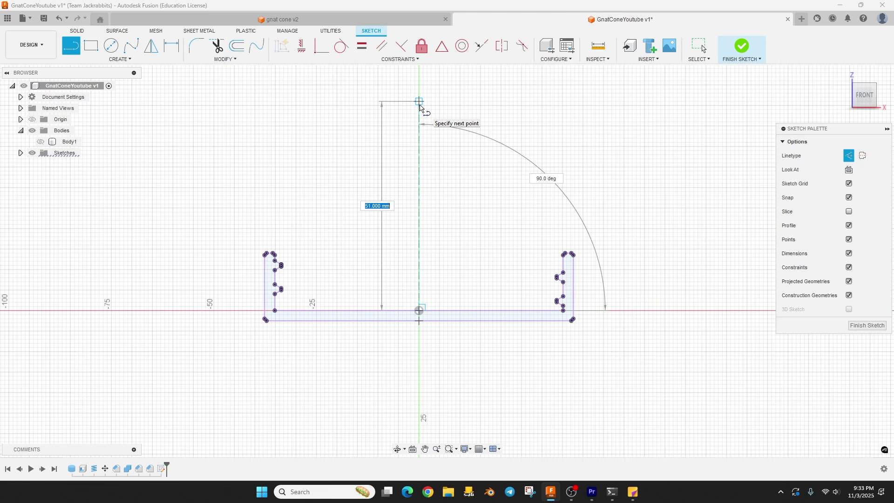
type("60")
key("Return")
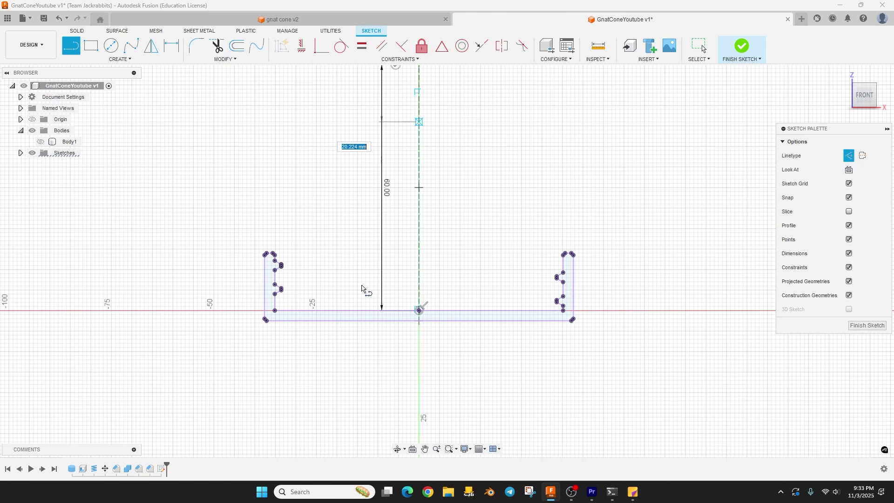
scroll(354, 315, "down", 2)
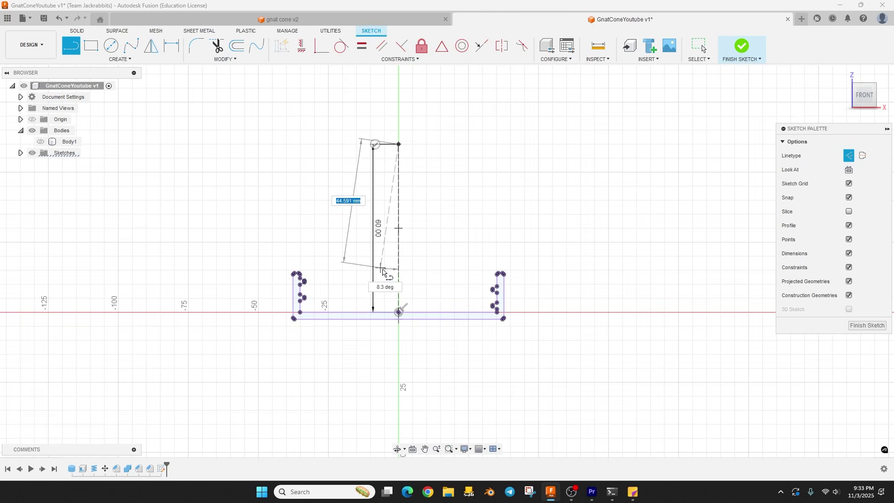
key("Escape")
- Draw a short solid horizontal line outward from the upper end of the 60 mm construction line
key("l")
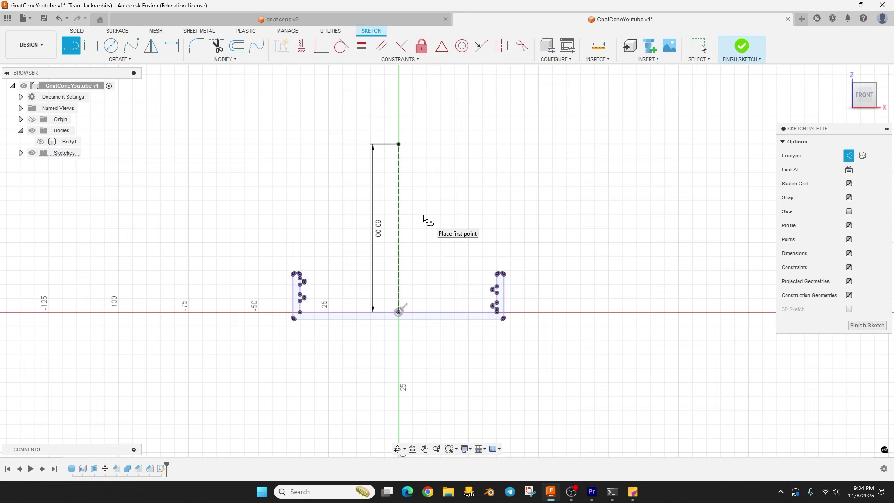
scroll(413, 140, "up", 5)
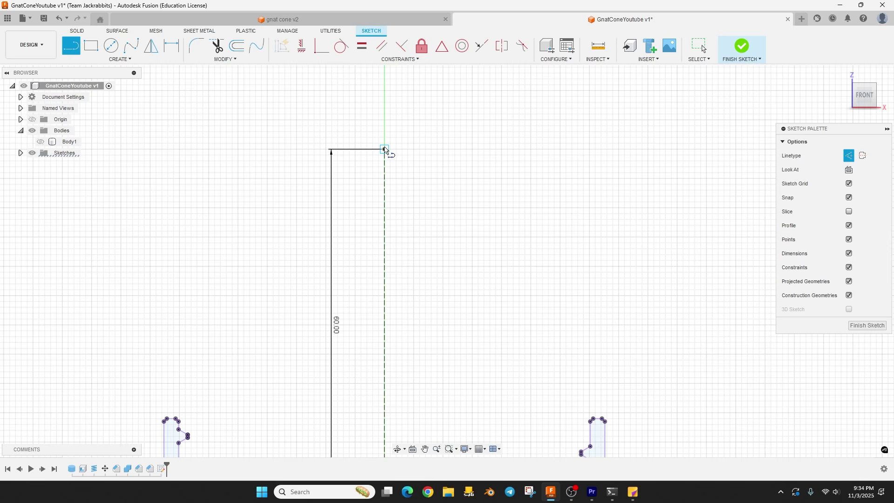
scroll(412, 184, "down", 5)
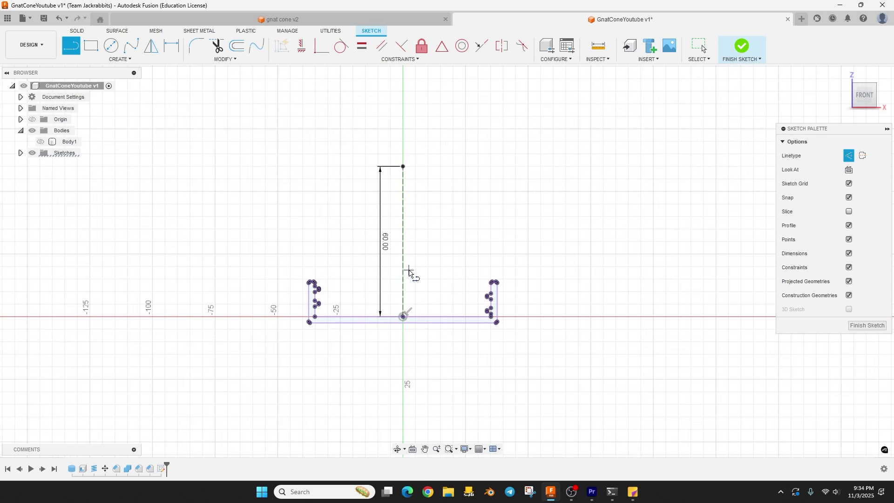
scroll(415, 160, "up", 5)
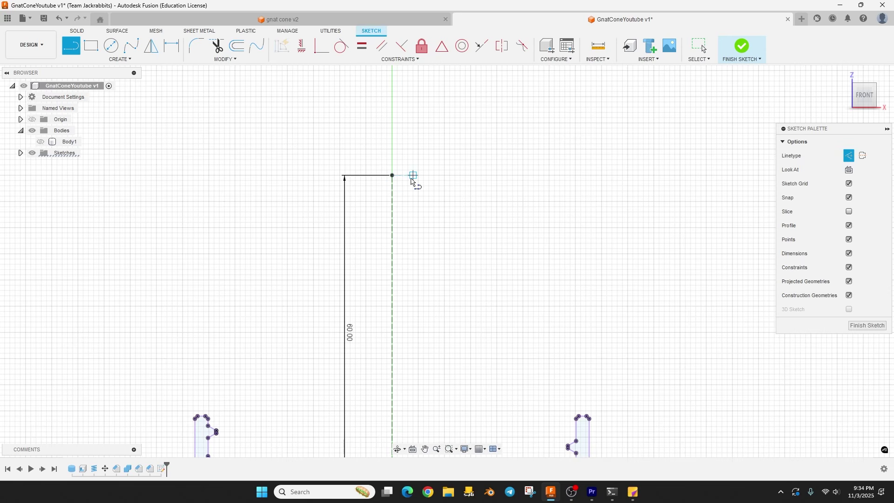
key("x")
left_click(392, 176)
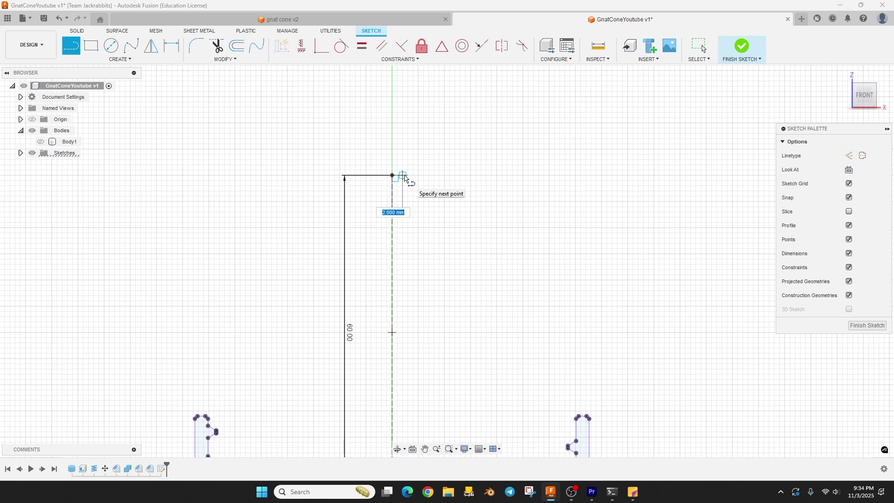
scroll(403, 178, "up", 8)
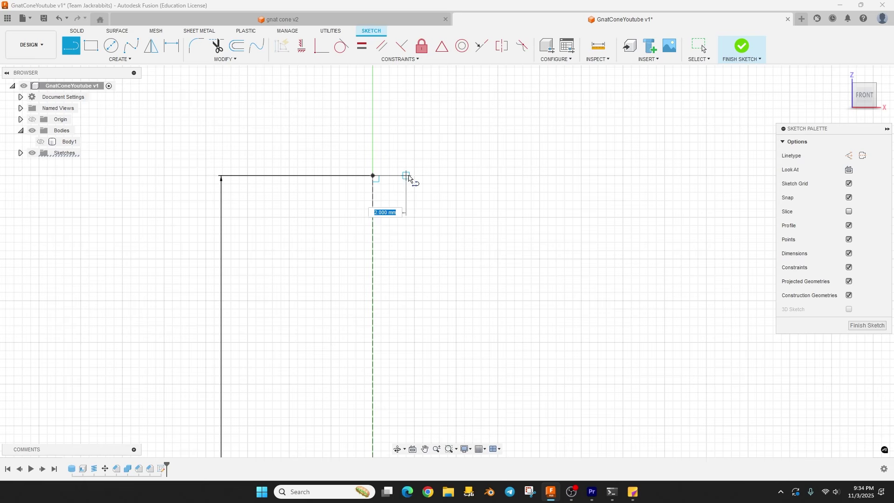
left_click(429, 176)
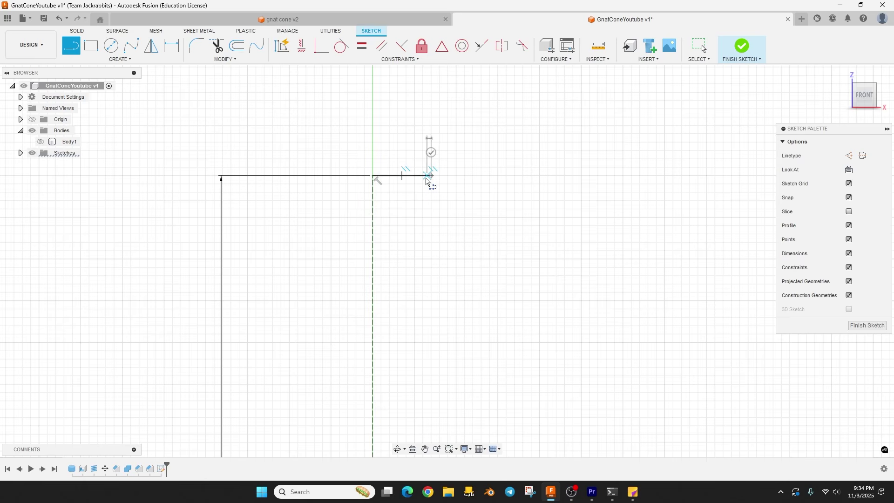
- Draw a sloped line about 66.7 mm long from the short line's outer end down to the cap's underside, inside the threaded wall
scroll(443, 214, "down", 3)
scroll(406, 175, "down", 3)
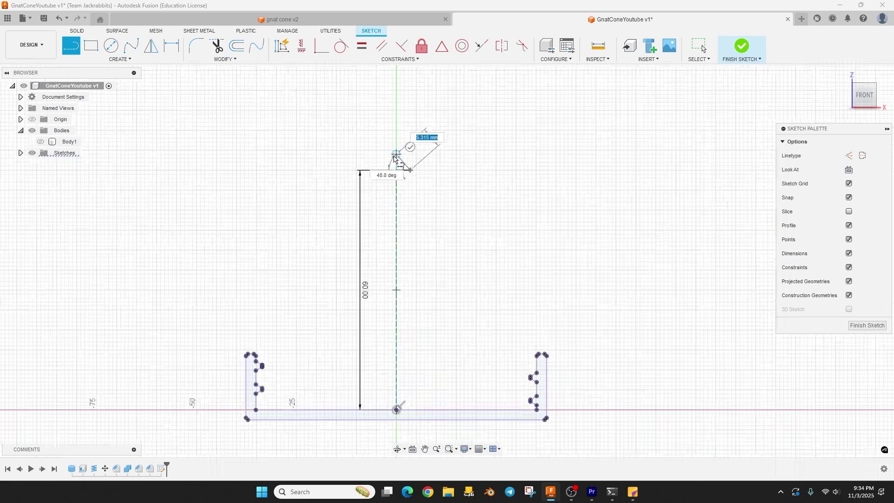
scroll(433, 247, "up", 2)
scroll(414, 263, "up", 2)
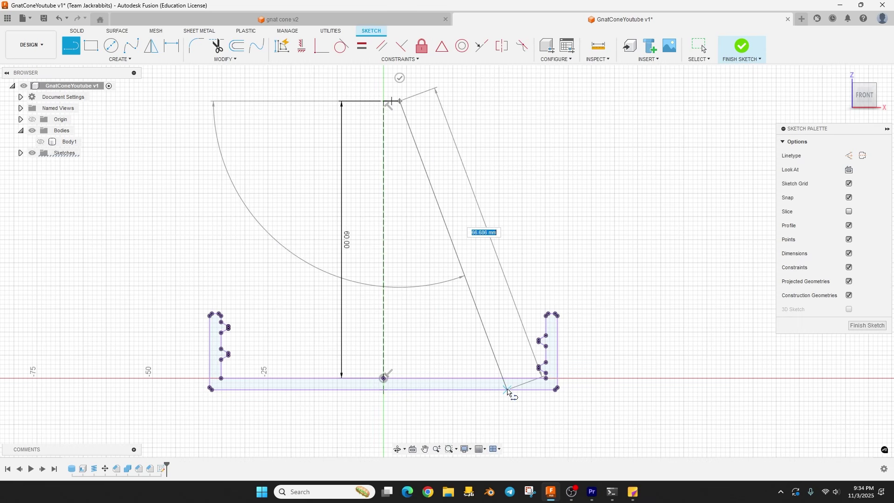
double_click(508, 389)
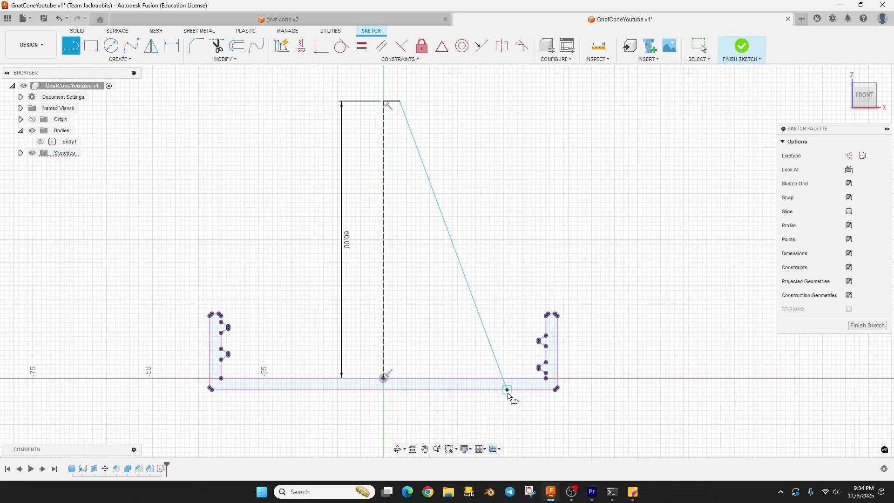
- Close the cone's half profile with a line along the cap's underside to the axis and a vertical line up to its top end
left_click(507, 390)
double_click(385, 391)
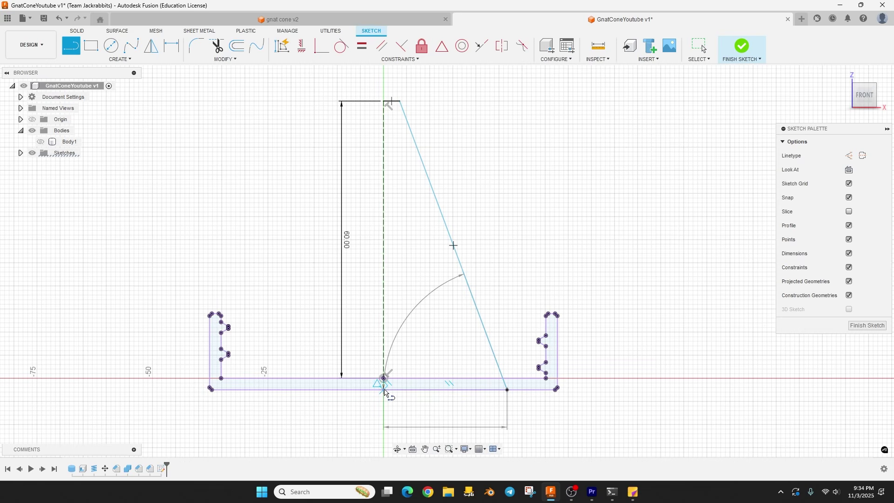
left_click(384, 391)
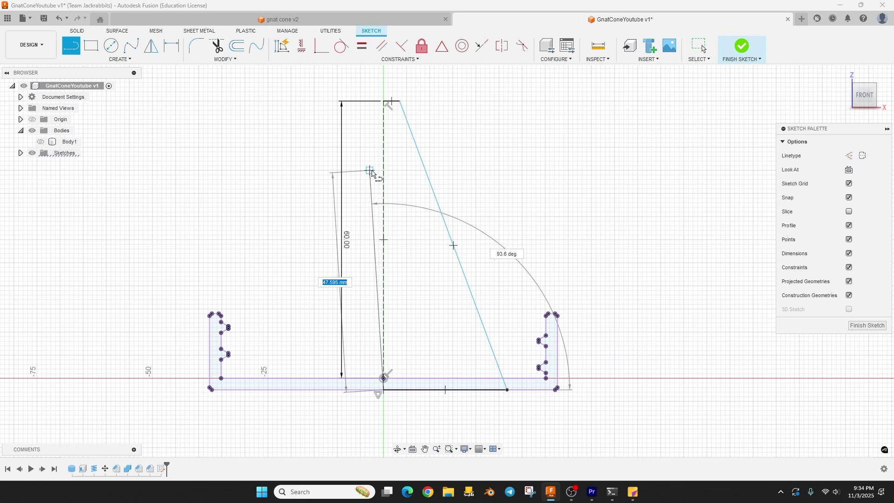
left_click(385, 105)
key("Escape")
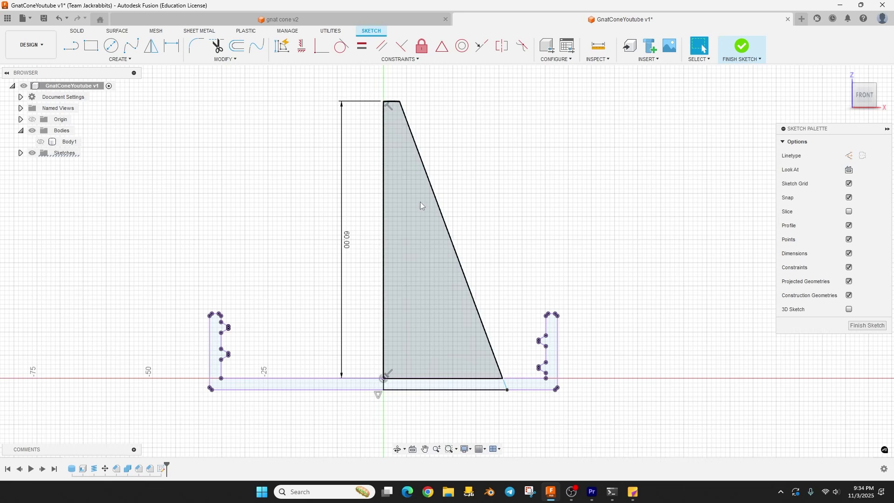
- Finish the sketch and revolve both regions of the half profile 360 degrees about the vertical axis as a new body
left_click(420, 202)
left_click(742, 47)
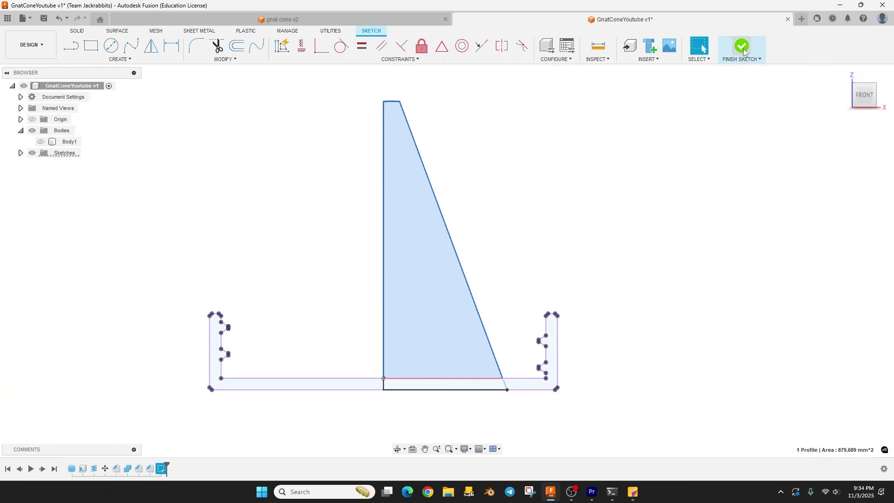
left_click(501, 246)
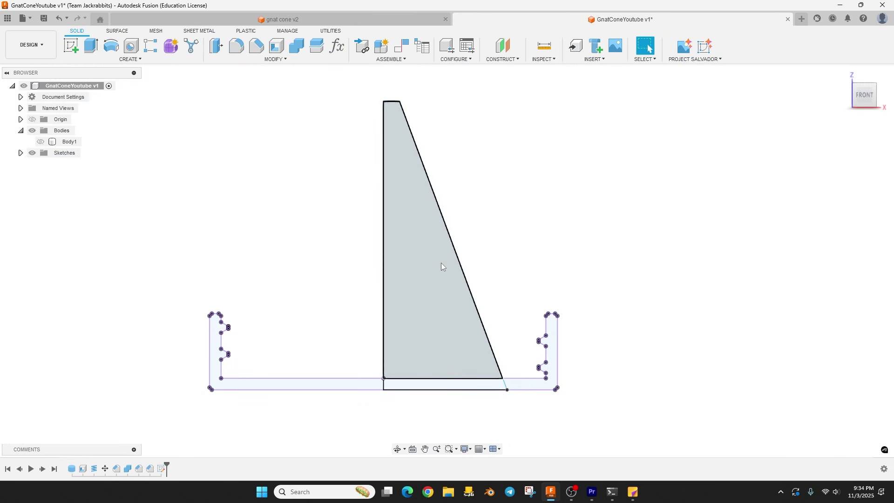
left_click(441, 263)
left_click(476, 384, "ctrl")
scroll(603, 396, "down", 2)
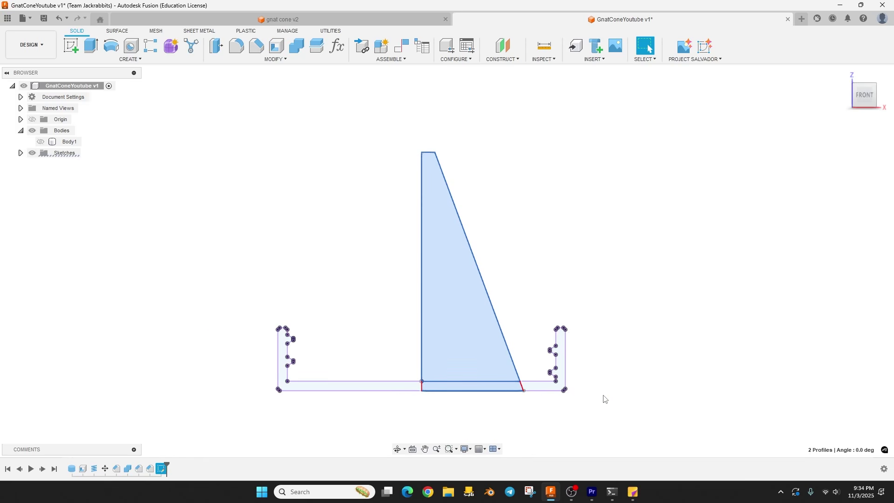
left_click(131, 59)
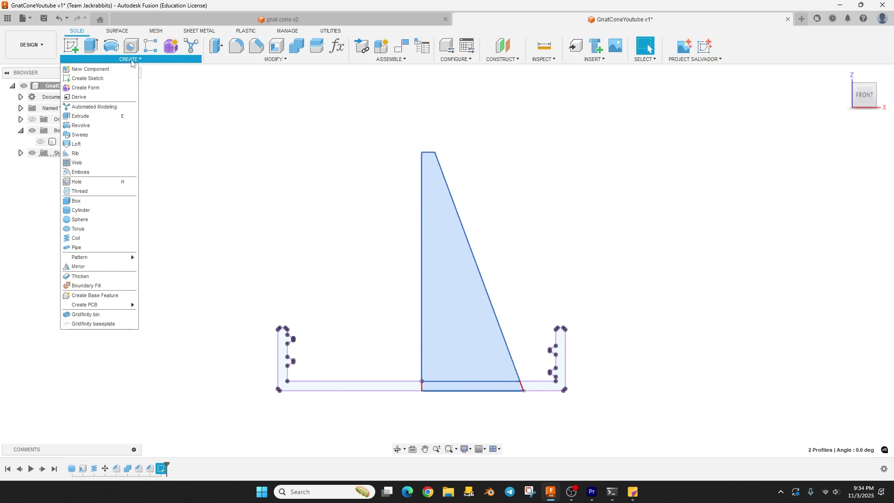
left_click(80, 125)
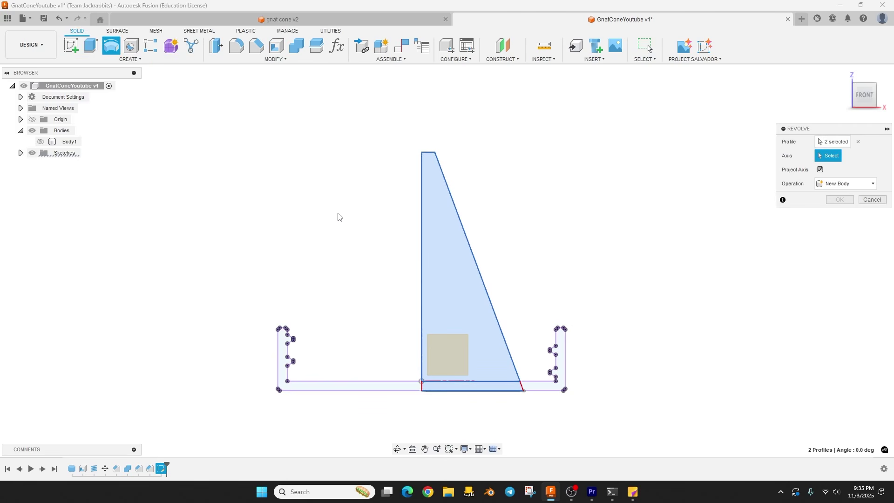
left_click(421, 250)
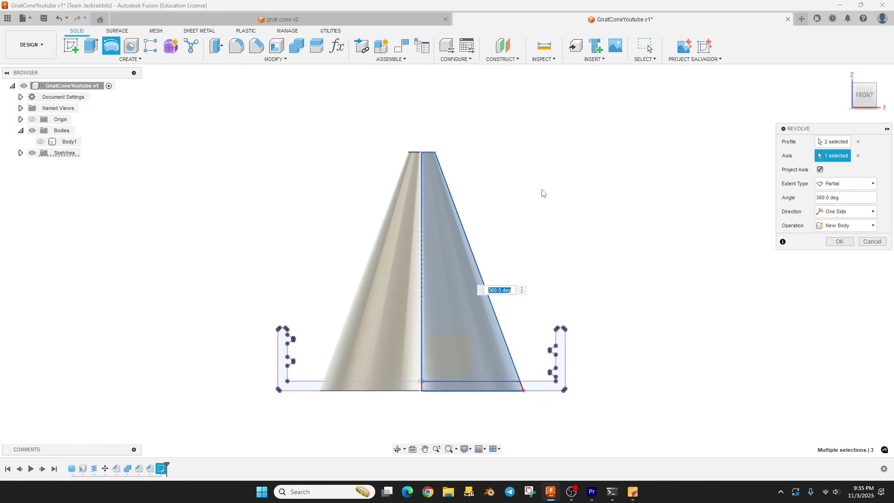
left_click(840, 241)
- Shell the cone 2 mm to the inside, opening both its large base face and its small tip face
middle_click_drag(594, 172, 524, 223, "shift")
left_click(418, 348)
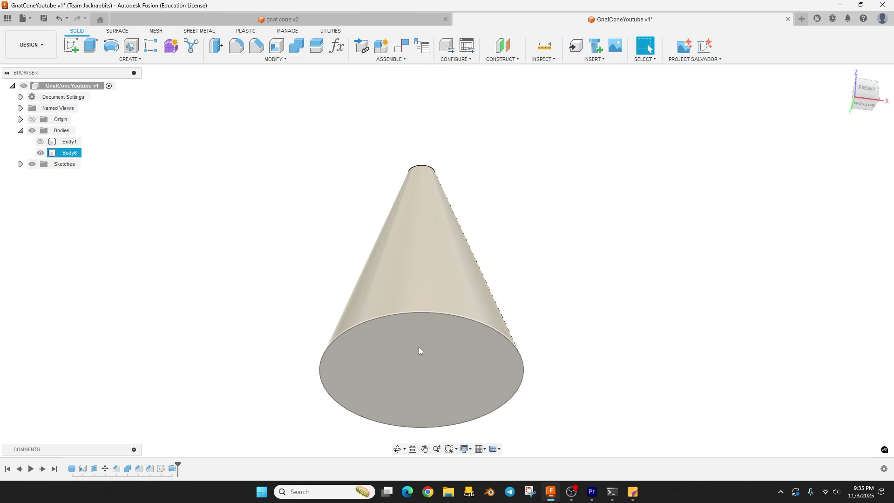
left_click(426, 344)
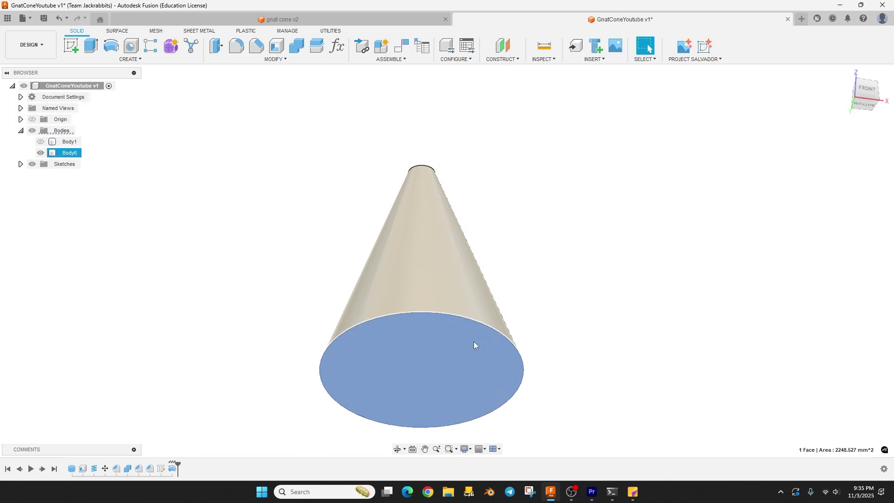
middle_click_drag(534, 202, 540, 275, "shift")
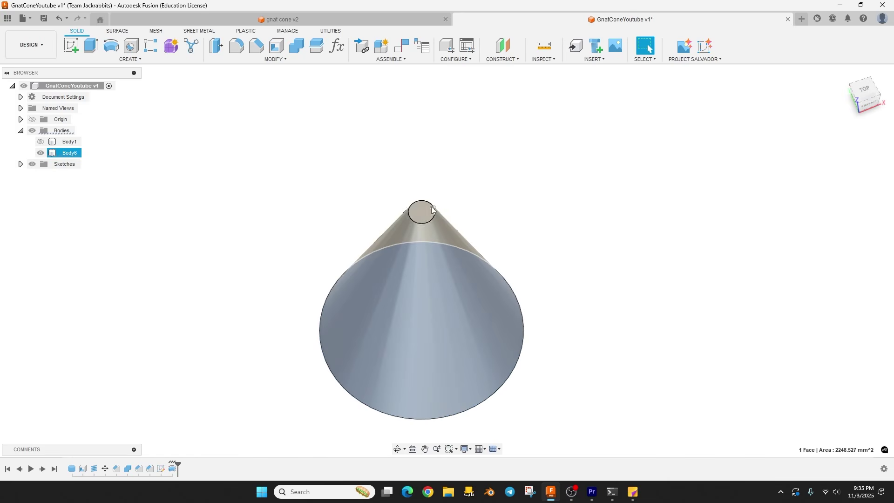
left_click(421, 209)
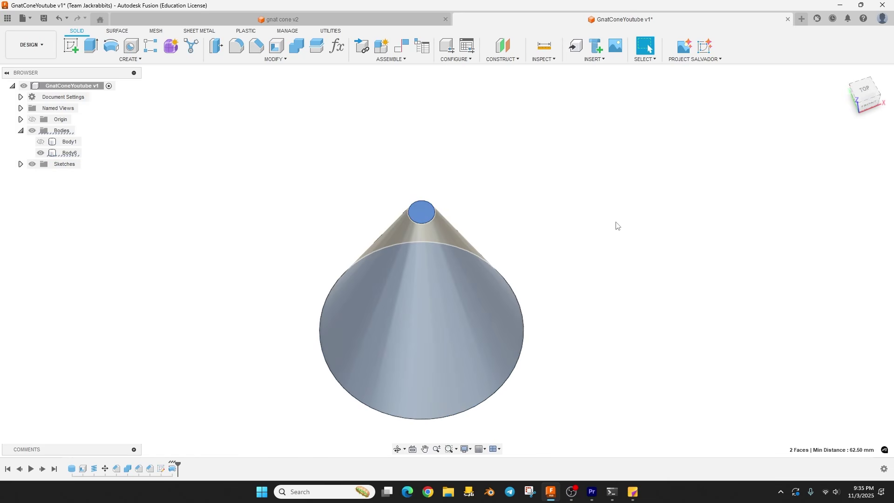
left_click(276, 46)
left_click(867, 199)
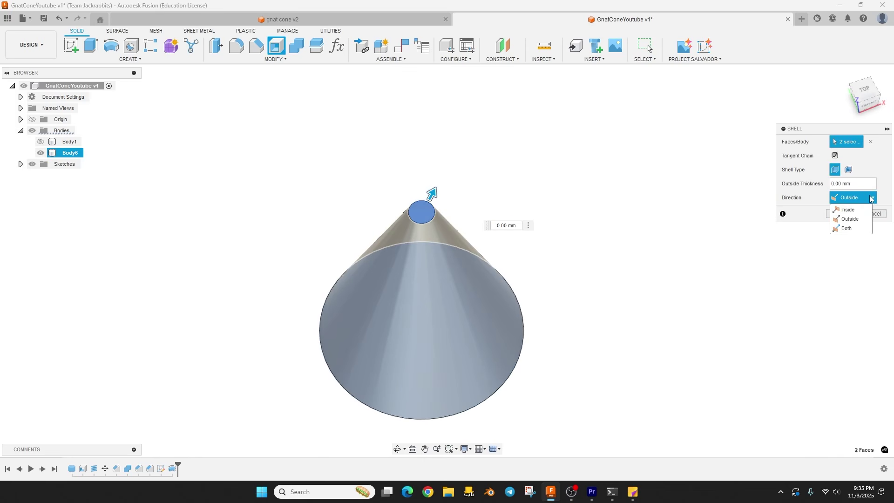
left_click(858, 210)
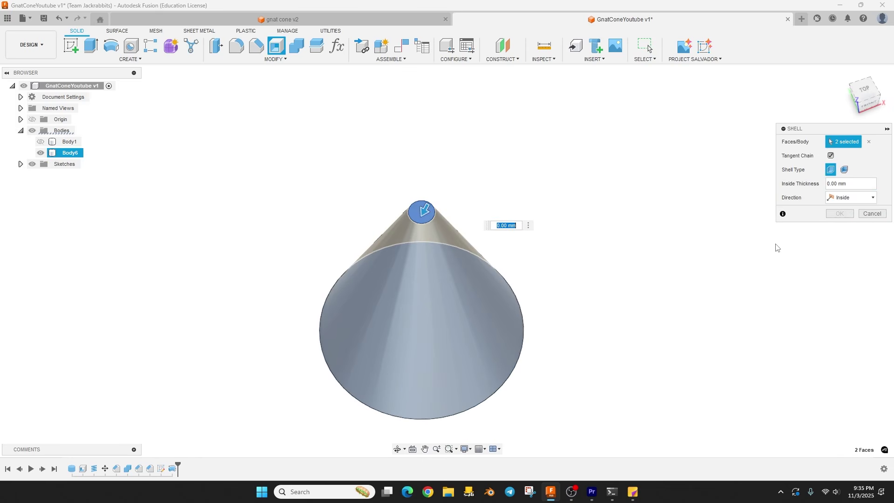
type("2")
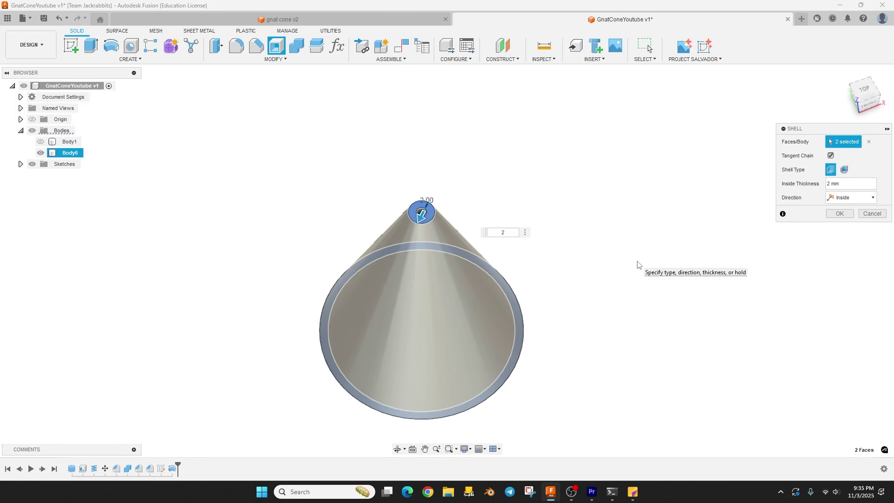
left_click(840, 213)
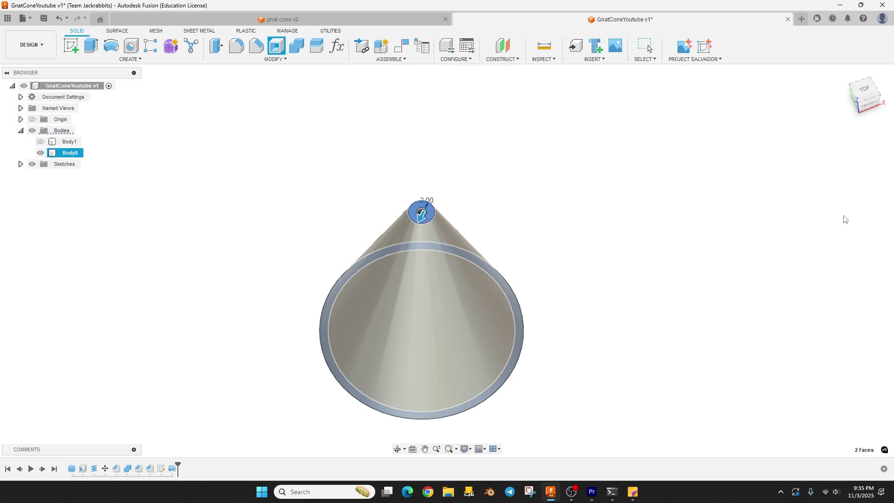
- Check the diameter of the hole in the cone's tip
scroll(509, 211, "up", 5)
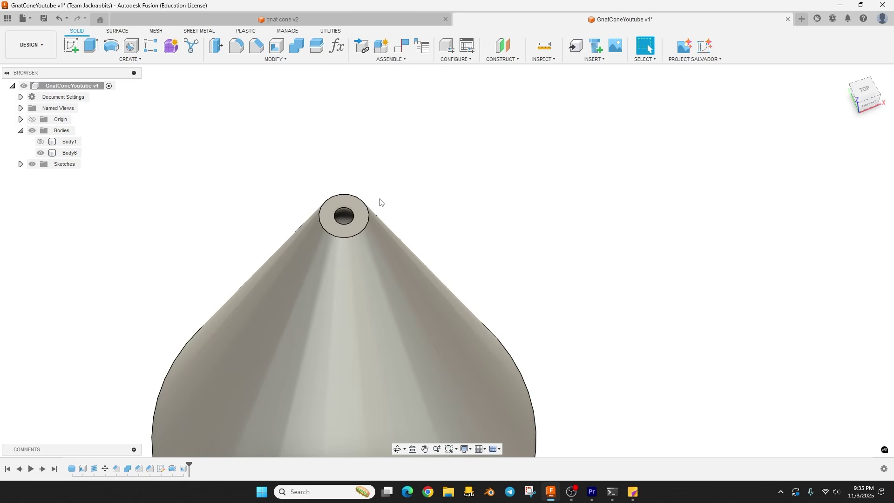
left_click(353, 220)
scroll(678, 286, "down", 1)
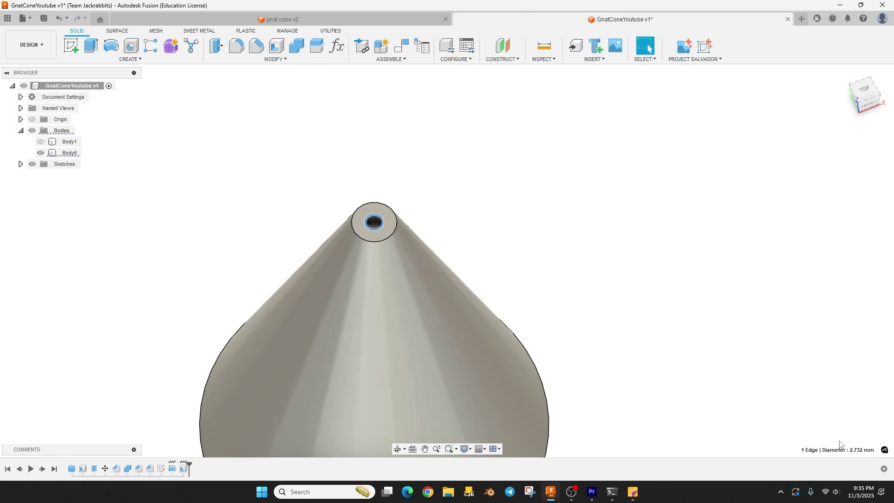
scroll(644, 254, "down", 3)
middle_click_drag(650, 373, 640, 196, "shift")
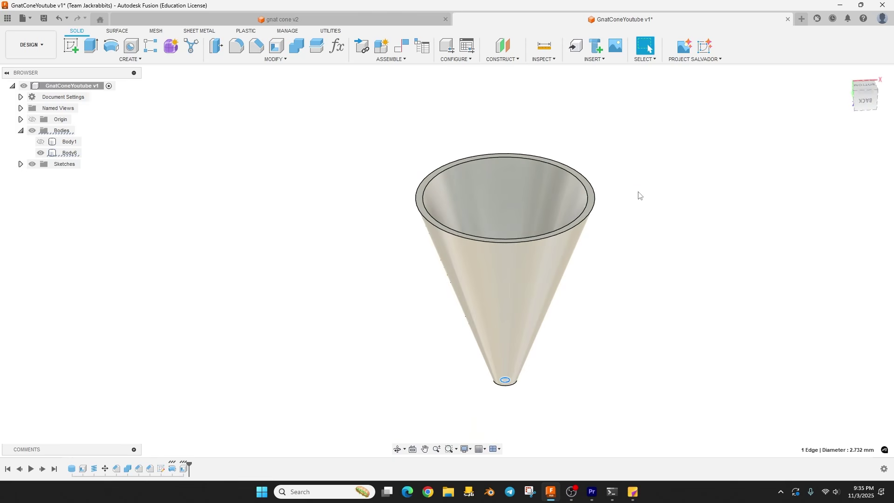
- Show the cap body and cut the hollow cone out of it with Combine, keeping the cone as a tool body
left_click(42, 142)
middle_click_drag(266, 234, 280, 322, "shift")
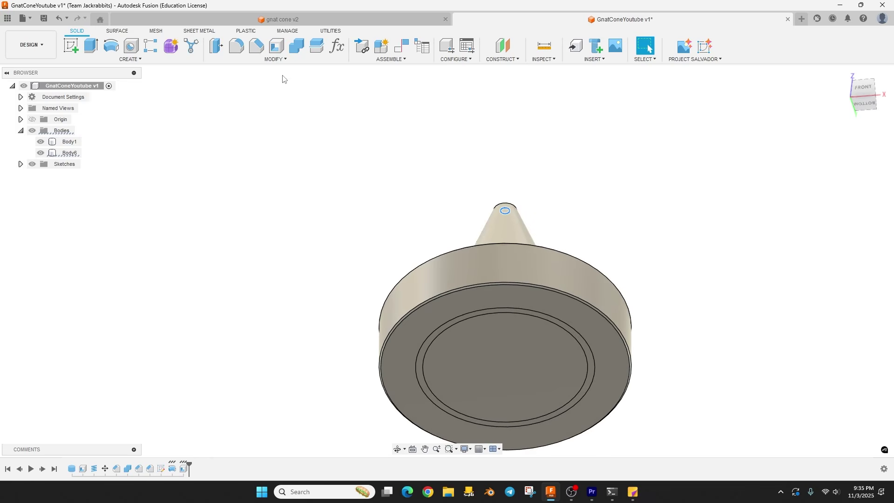
left_click(297, 45)
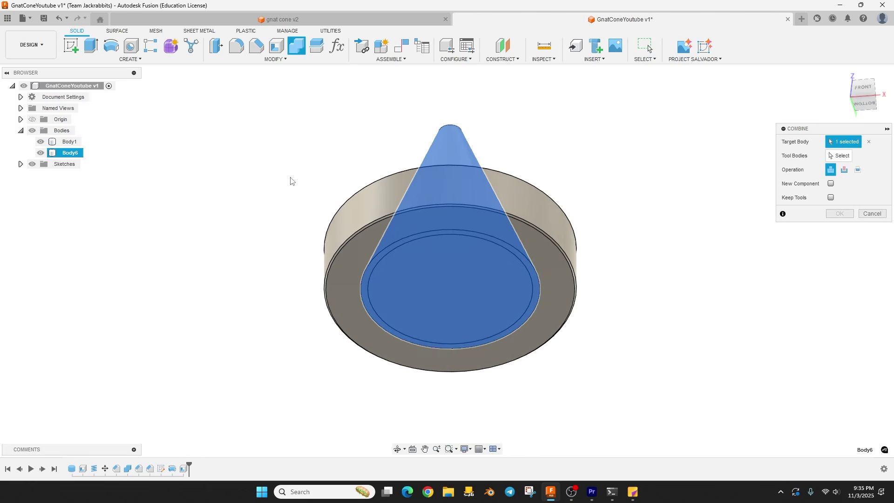
middle_click_drag(291, 180, 397, 229, "shift")
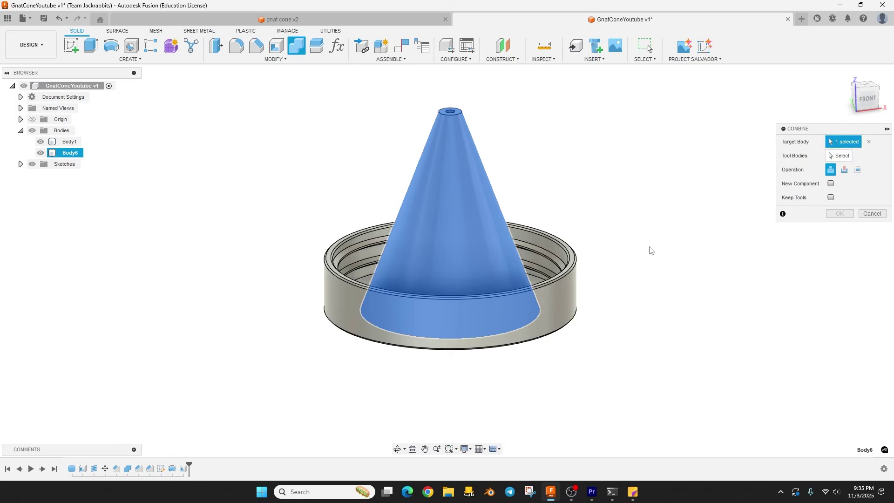
left_click(566, 285)
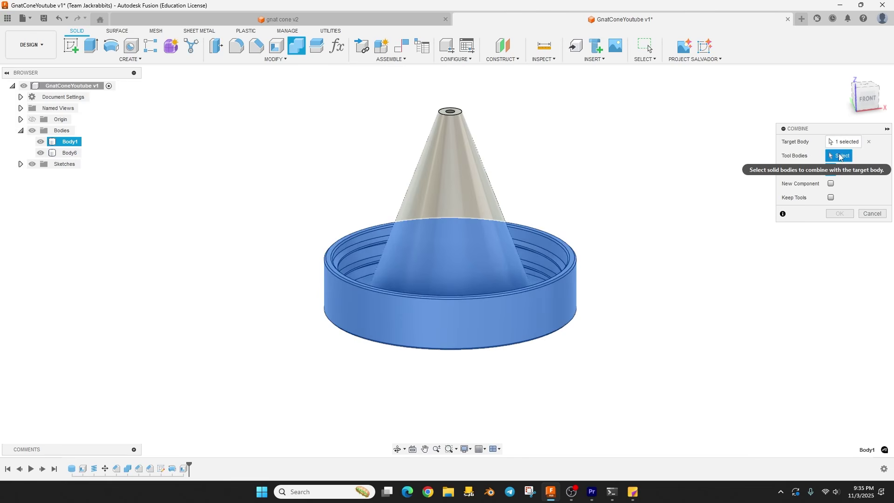
left_click(453, 163)
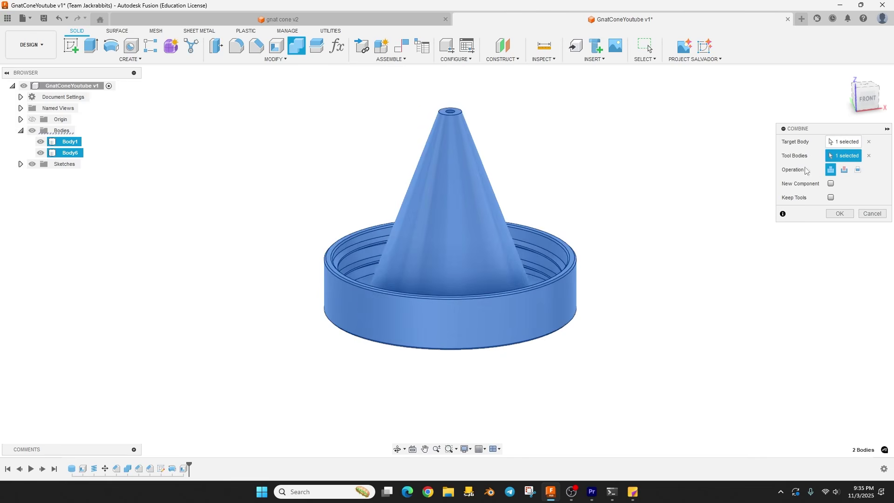
left_click(845, 170)
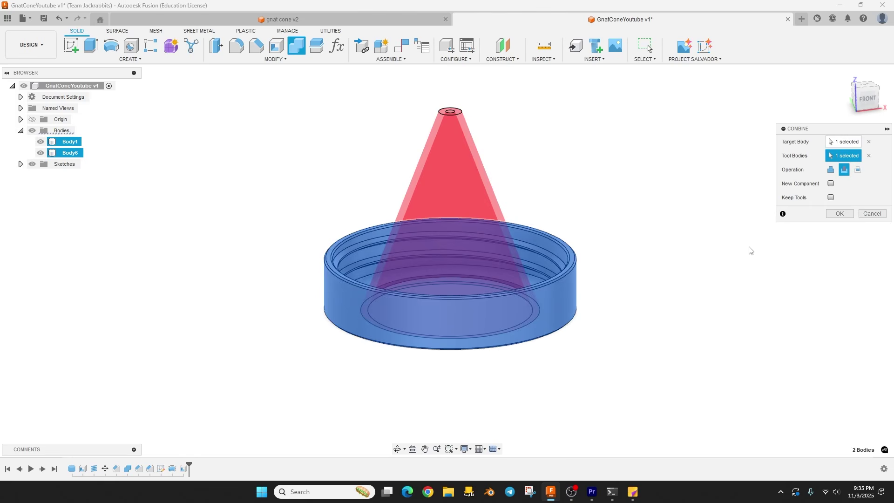
left_click(831, 197)
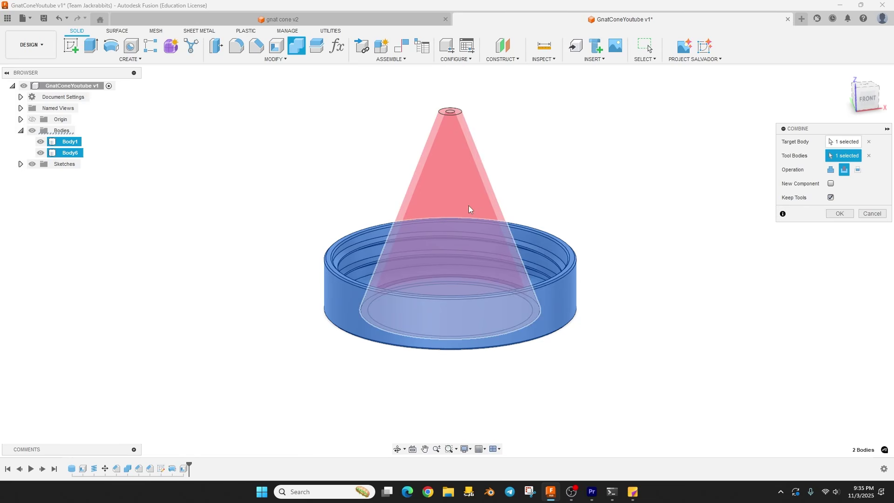
left_click(832, 214)
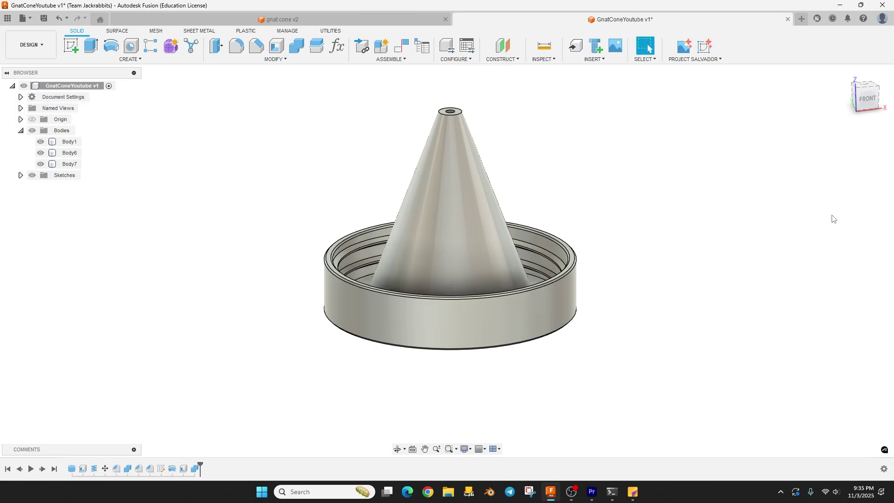
- Examine the bodies produced by the cut by toggling their visibility one at a time
middle_click_drag(217, 331, 234, 245, "shift")
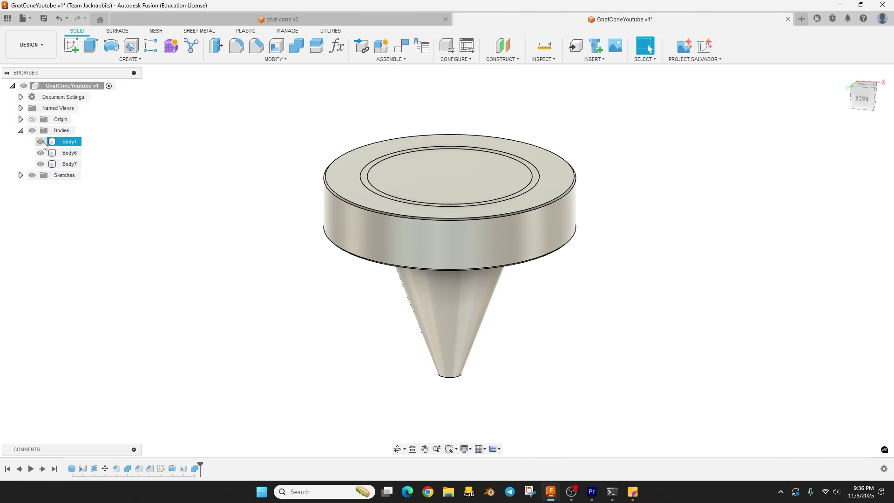
left_click(41, 141)
left_click(40, 142)
left_click(41, 153)
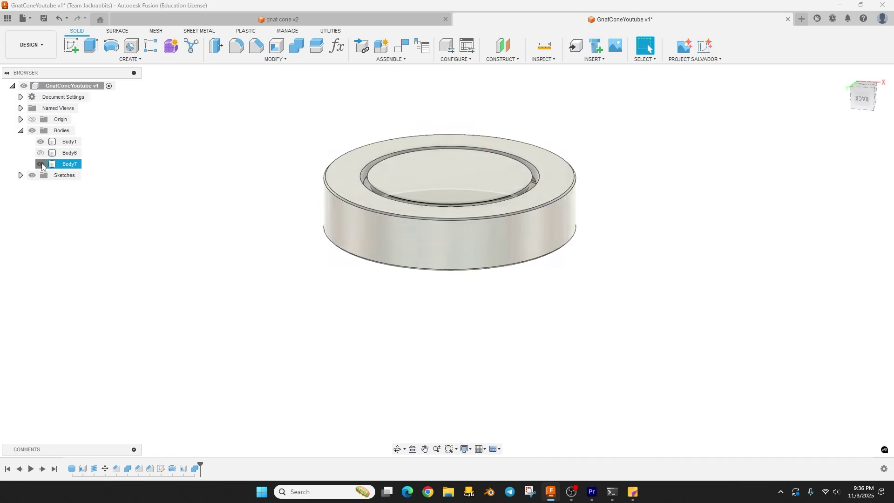
left_click(40, 164)
left_click(41, 142)
left_click(41, 141)
left_click(40, 152)
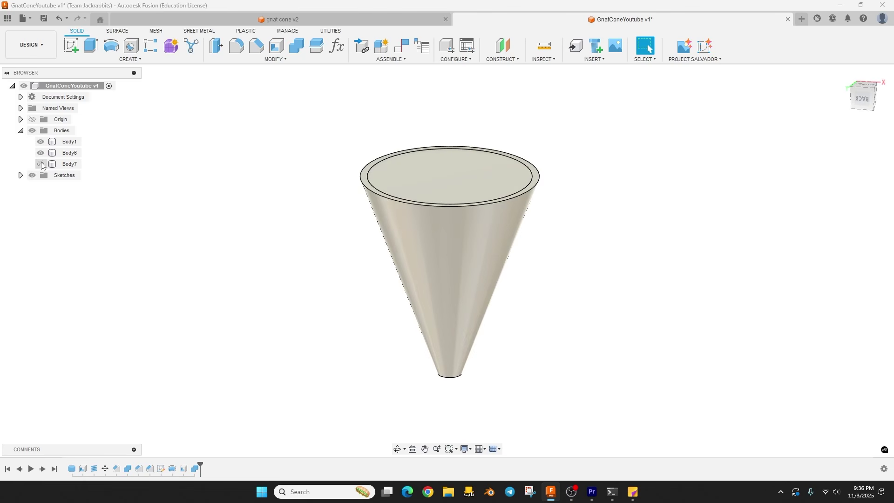
left_click(40, 164)
middle_click_drag(145, 249, 153, 245, "shift")
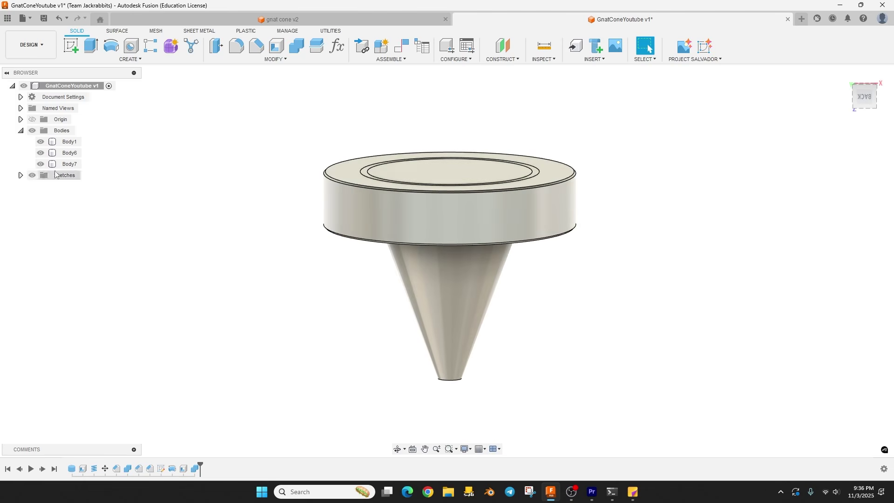
- Hide the leftover centre piece of the cap that blocks the cone's wide opening
left_click(41, 142)
middle_click_drag(175, 204, 174, 238, "shift")
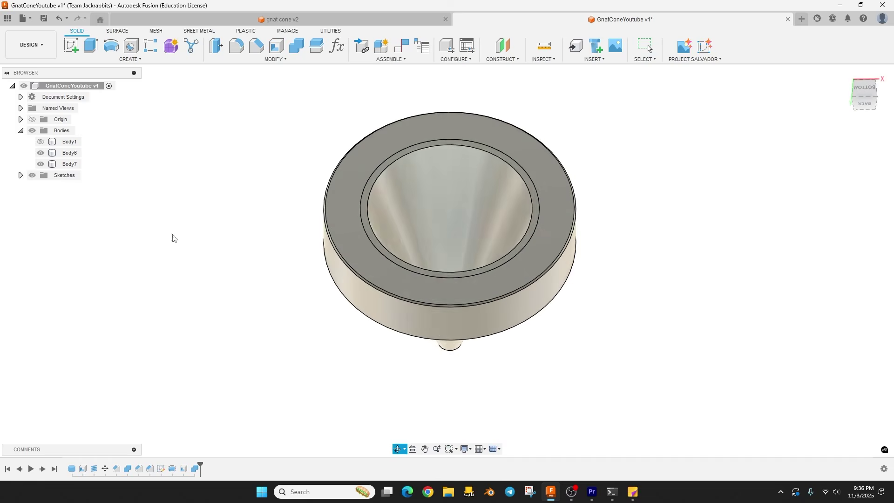
middle_click_drag(250, 316, 309, 169, "shift")
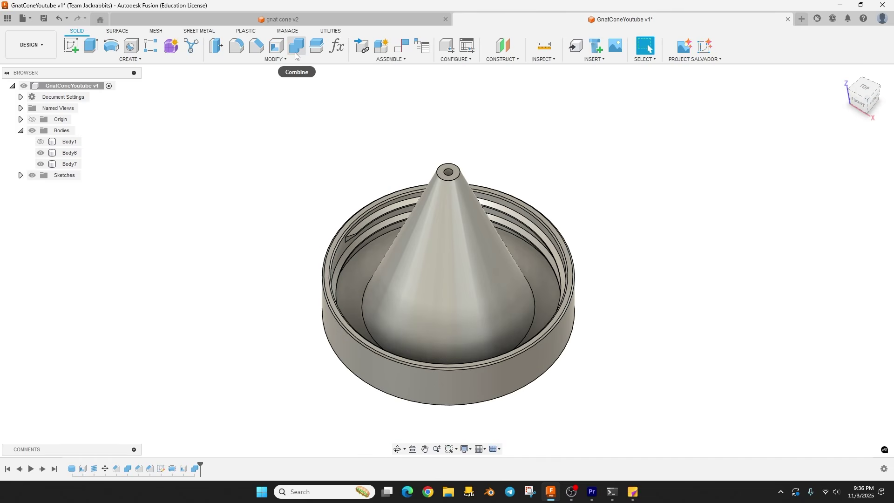
- Join the cone to the threaded cap ring with Combine, without keeping the tool body, and check the merged body
left_click(297, 46)
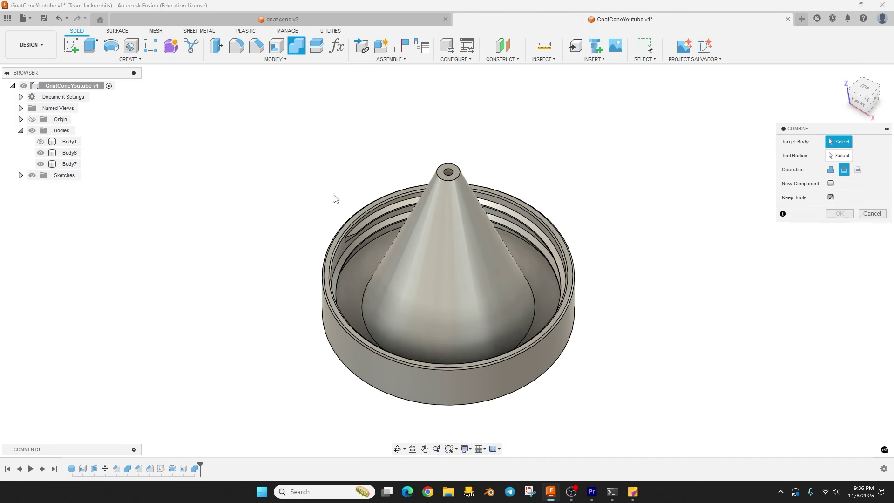
left_click(831, 170)
left_click(536, 248)
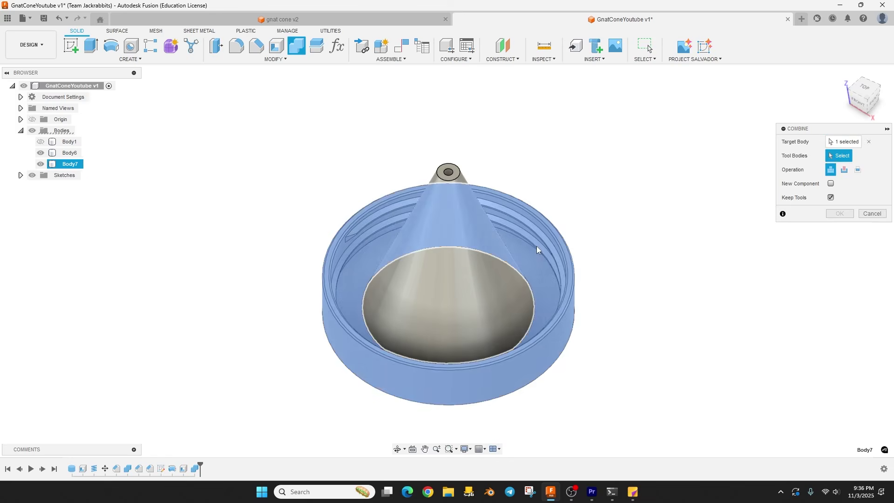
left_click(450, 302)
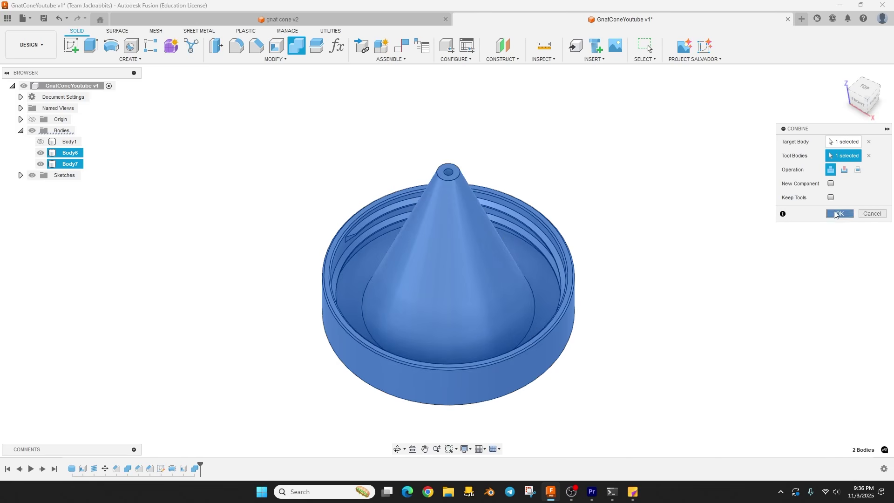
left_click(836, 213)
middle_click_drag(199, 202, 241, 135, "shift")
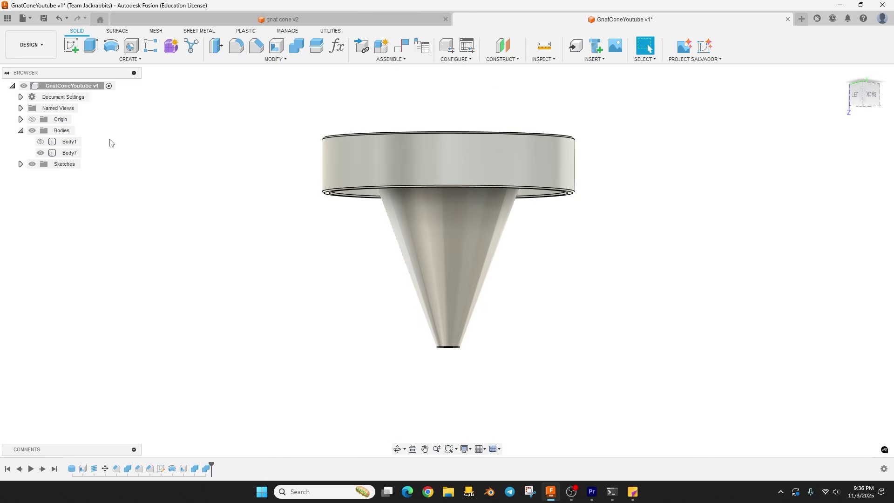
left_click(40, 153)
left_click(40, 153)
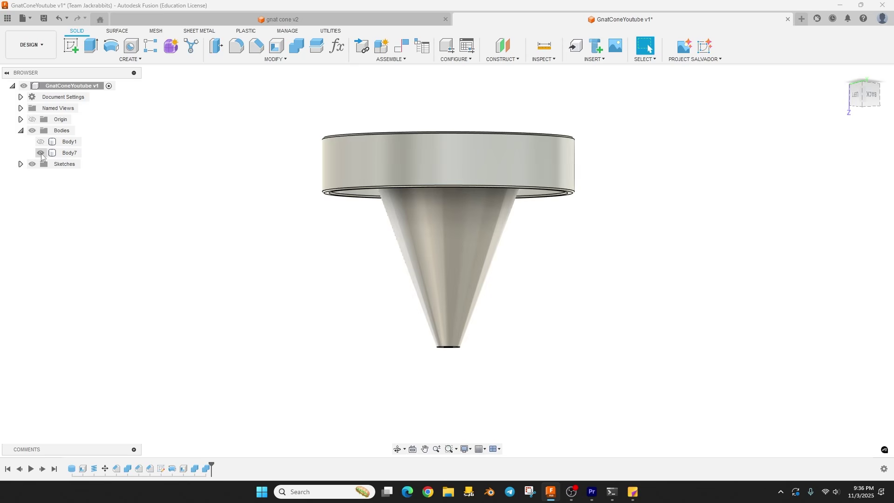
- Chamfer the outer edge and the hole edge at the cone's tip by 0.5 mm with equal distance
middle_click_drag(155, 203, 189, 281, "shift")
scroll(402, 161, "up", 3)
scroll(494, 168, "up", 3)
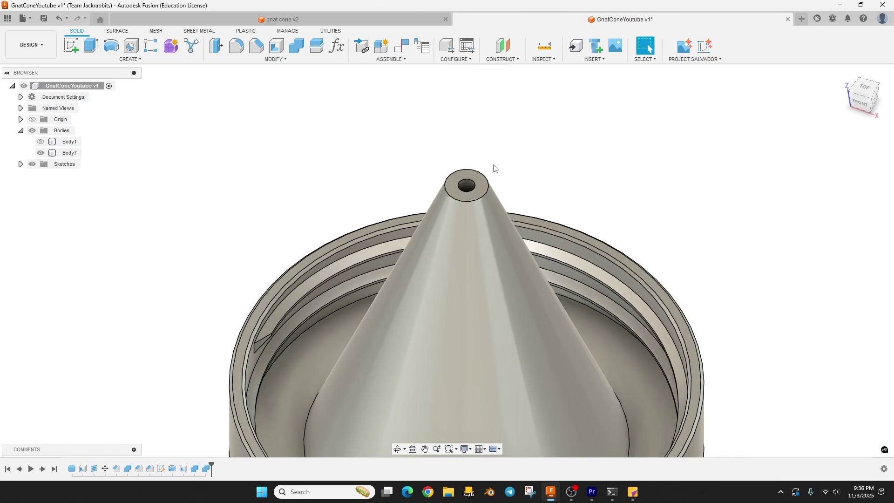
double_click(474, 192)
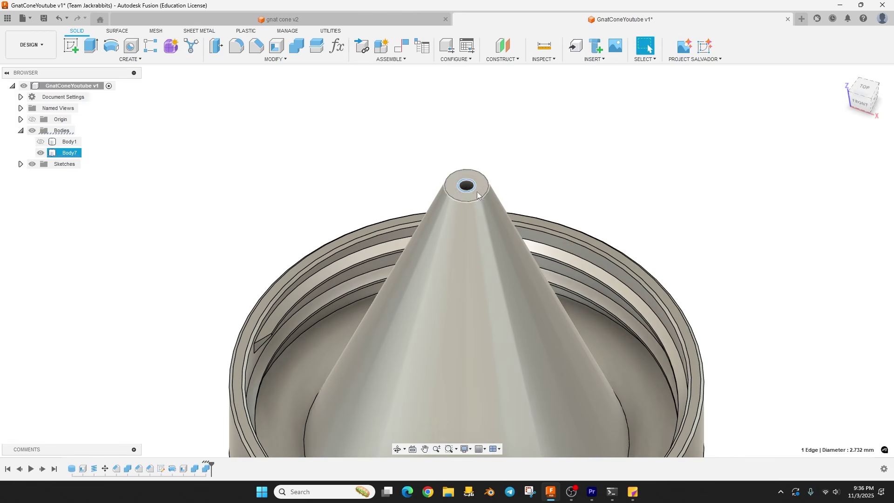
left_click(255, 47)
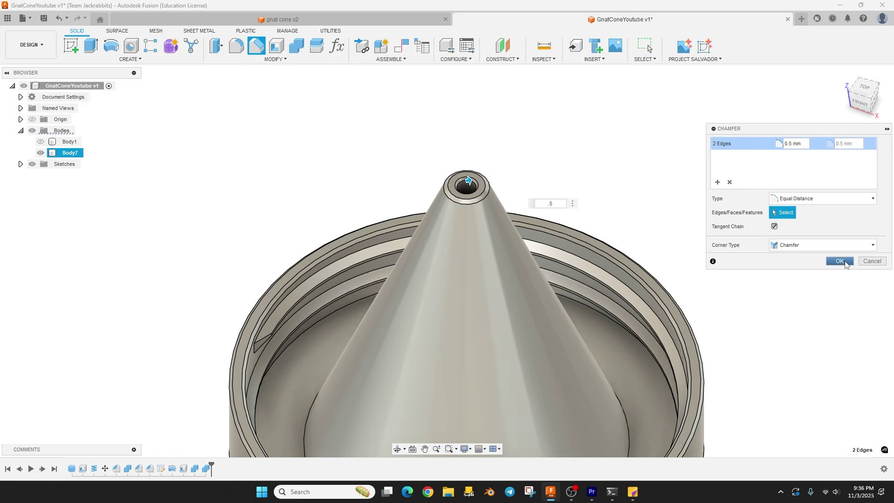
left_click(839, 262)
middle_click_drag(642, 163, 682, 349, "shift")
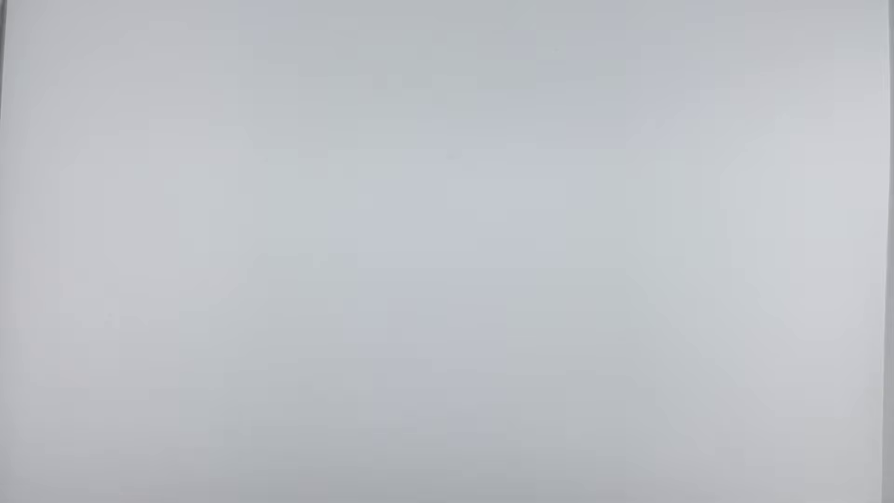